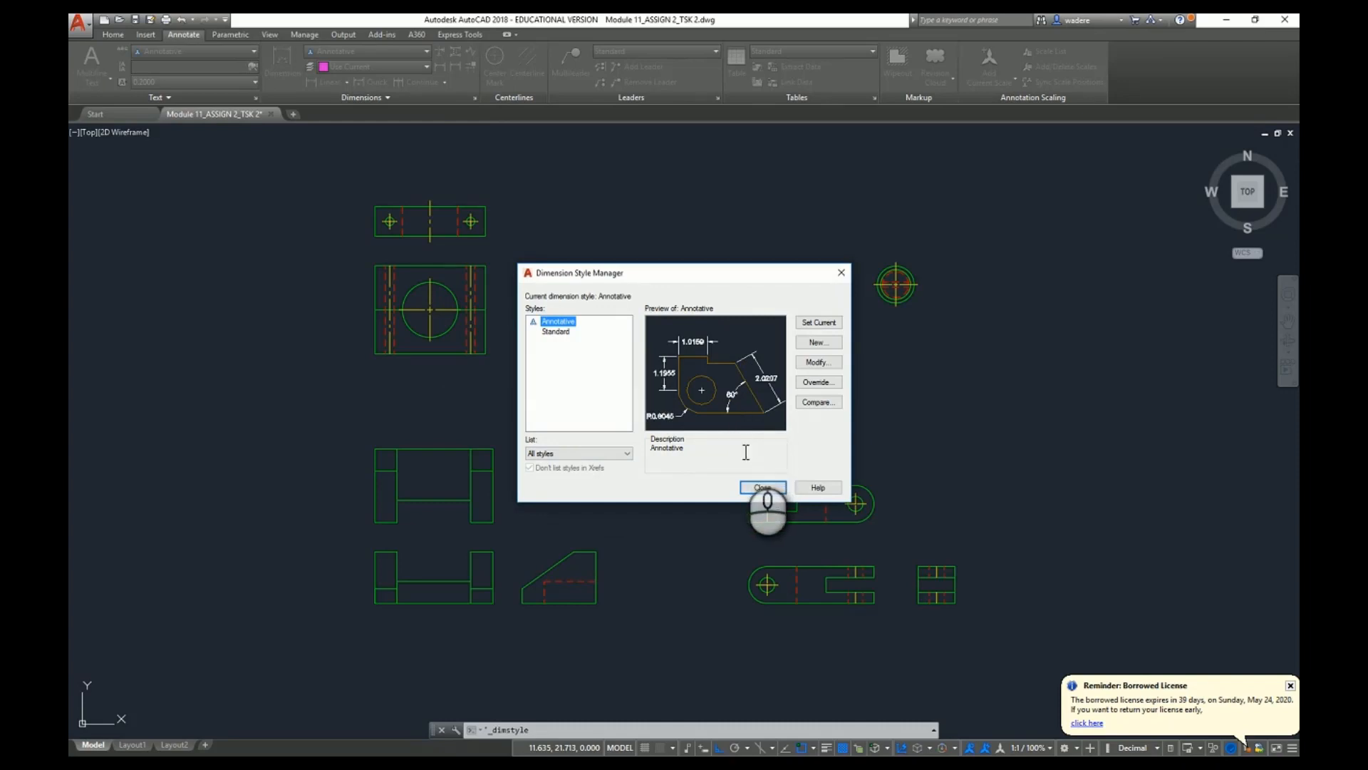
Step: Make the Annotative dimension style current and open its dimension and extension line settings for modification
click(819, 326)
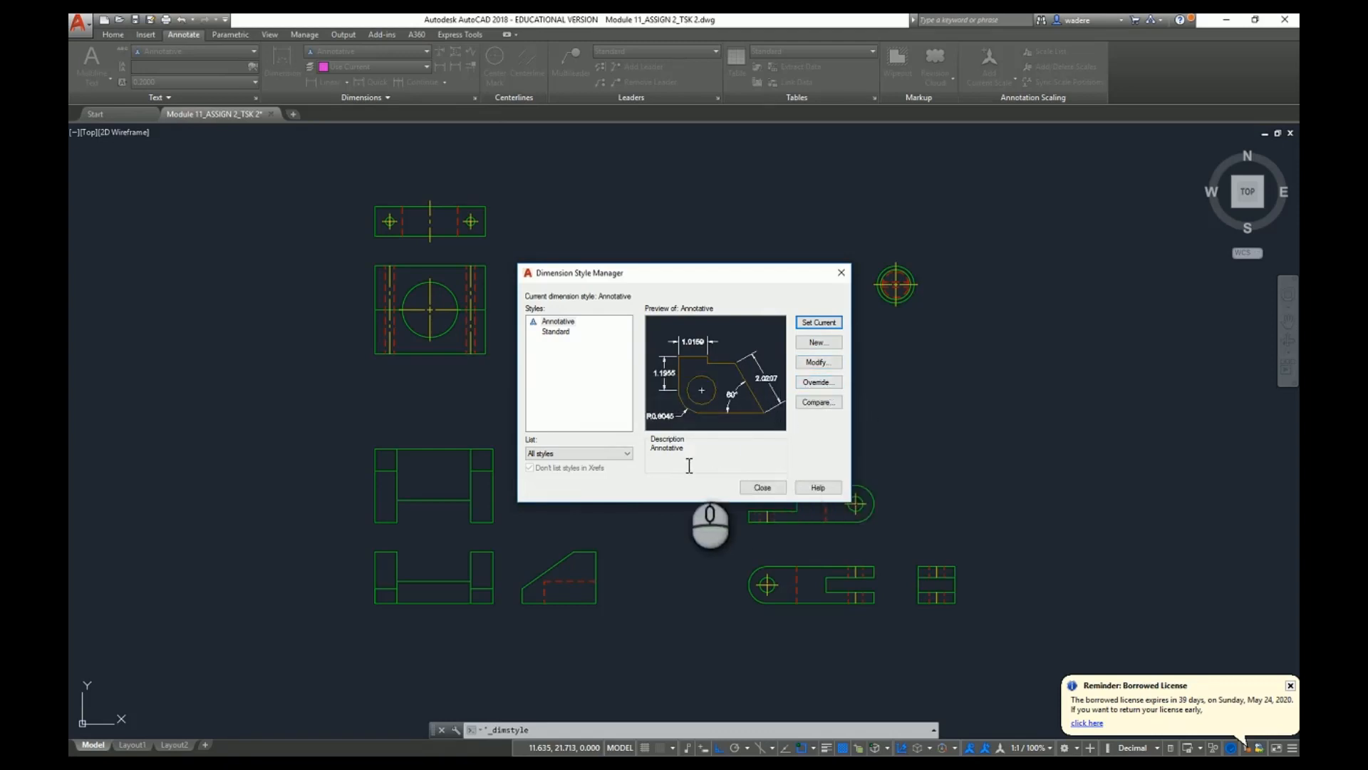
click(817, 365)
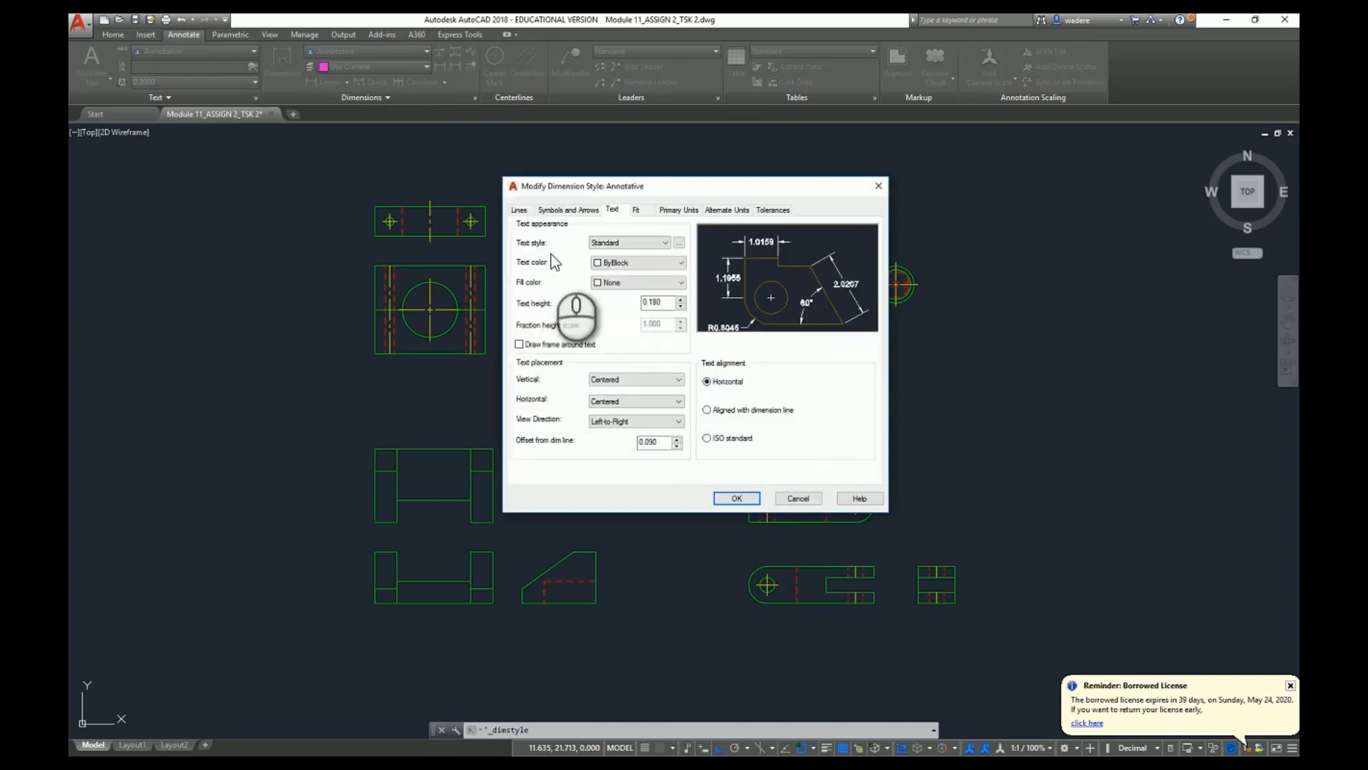
click(519, 211)
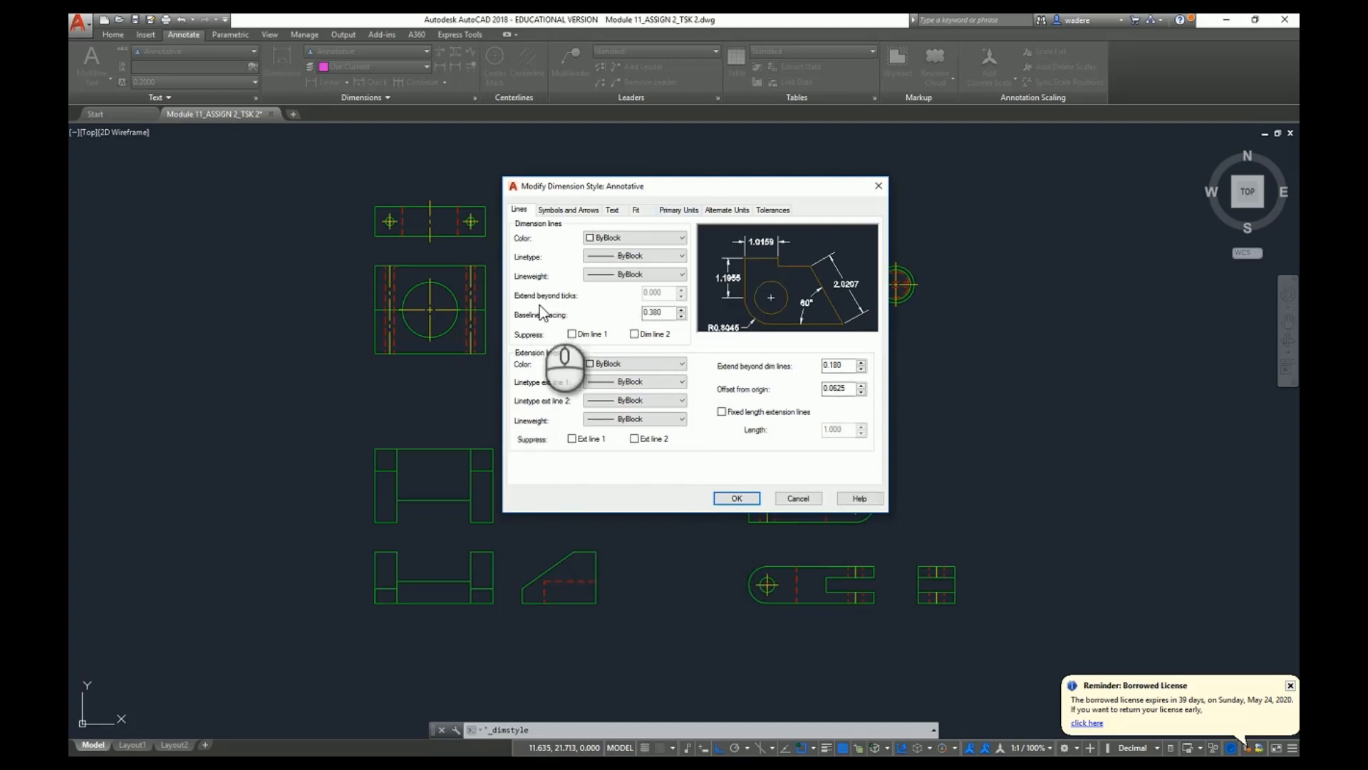
Step: Try Architectural tick as the first dimension arrowhead with Closed filled as the second arrowhead
click(567, 210)
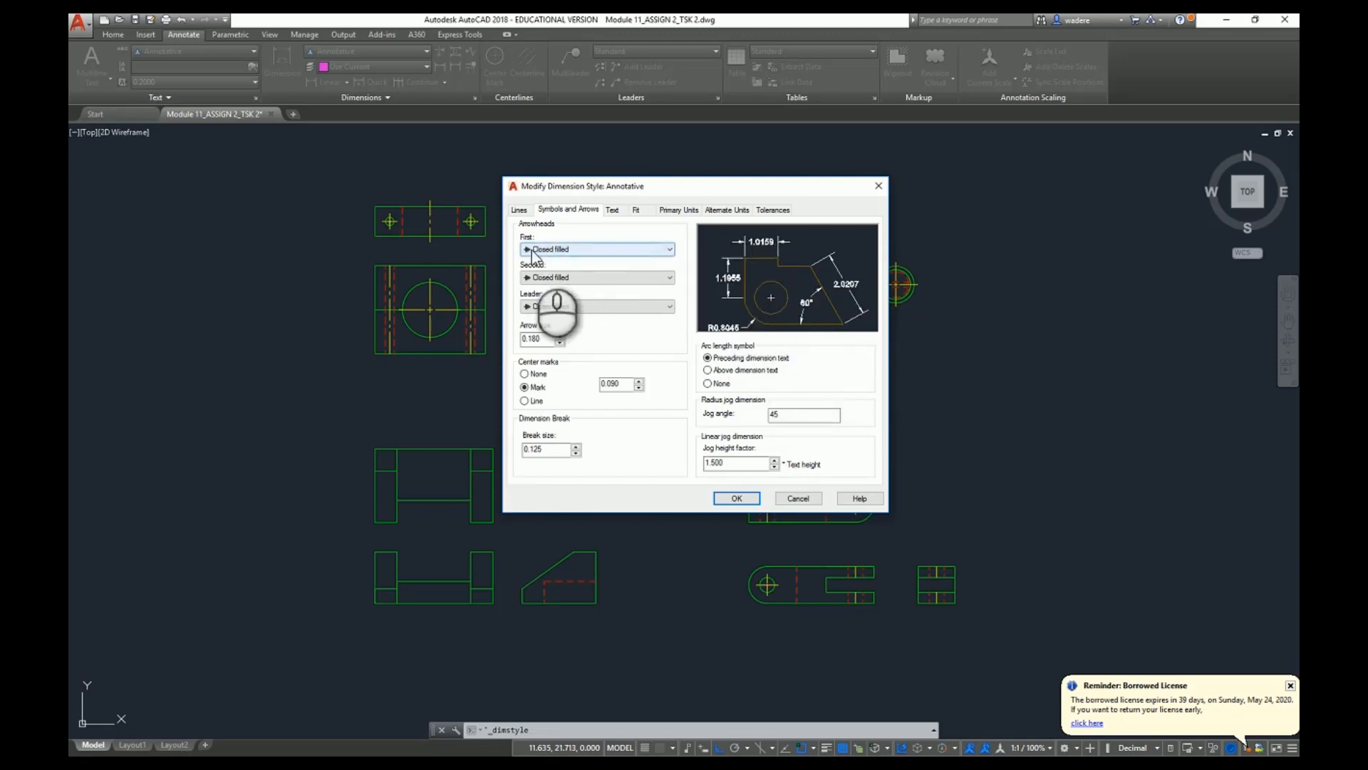
click(670, 249)
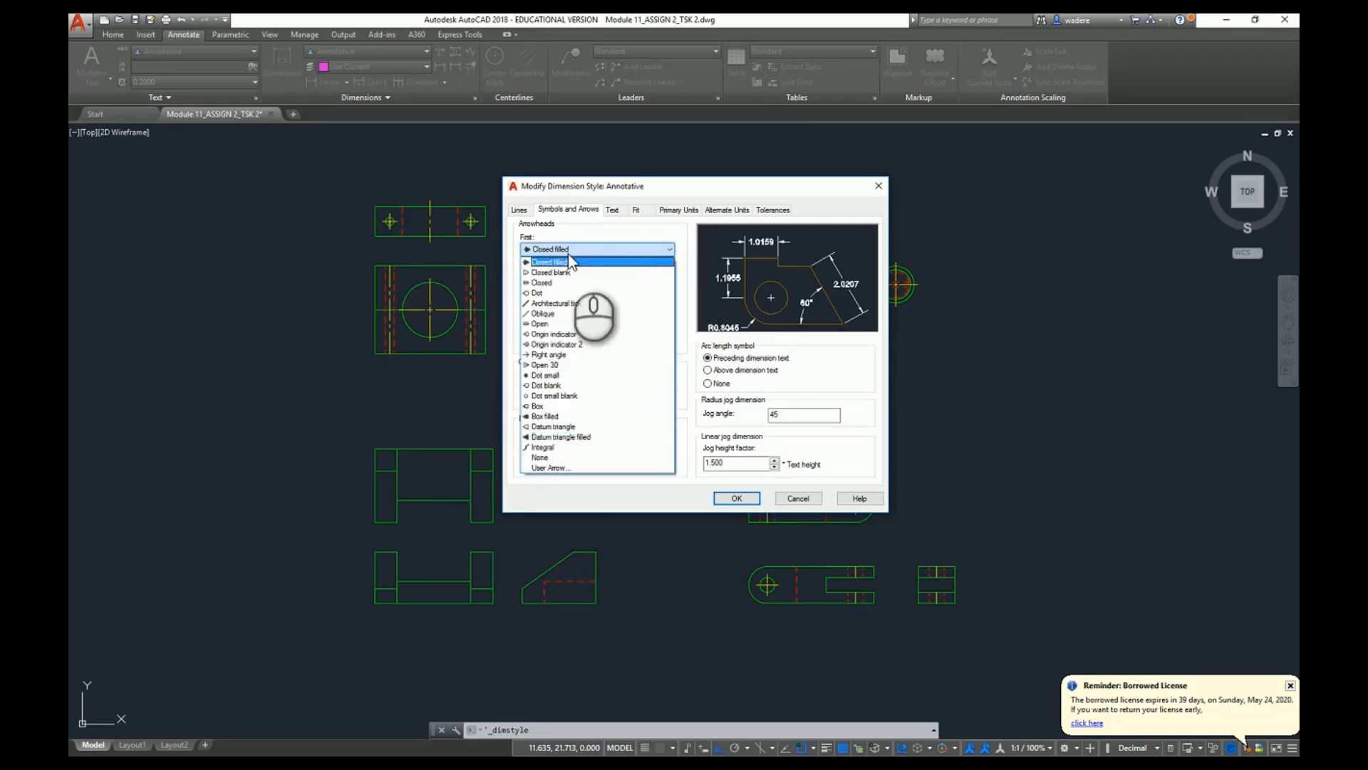
click(556, 303)
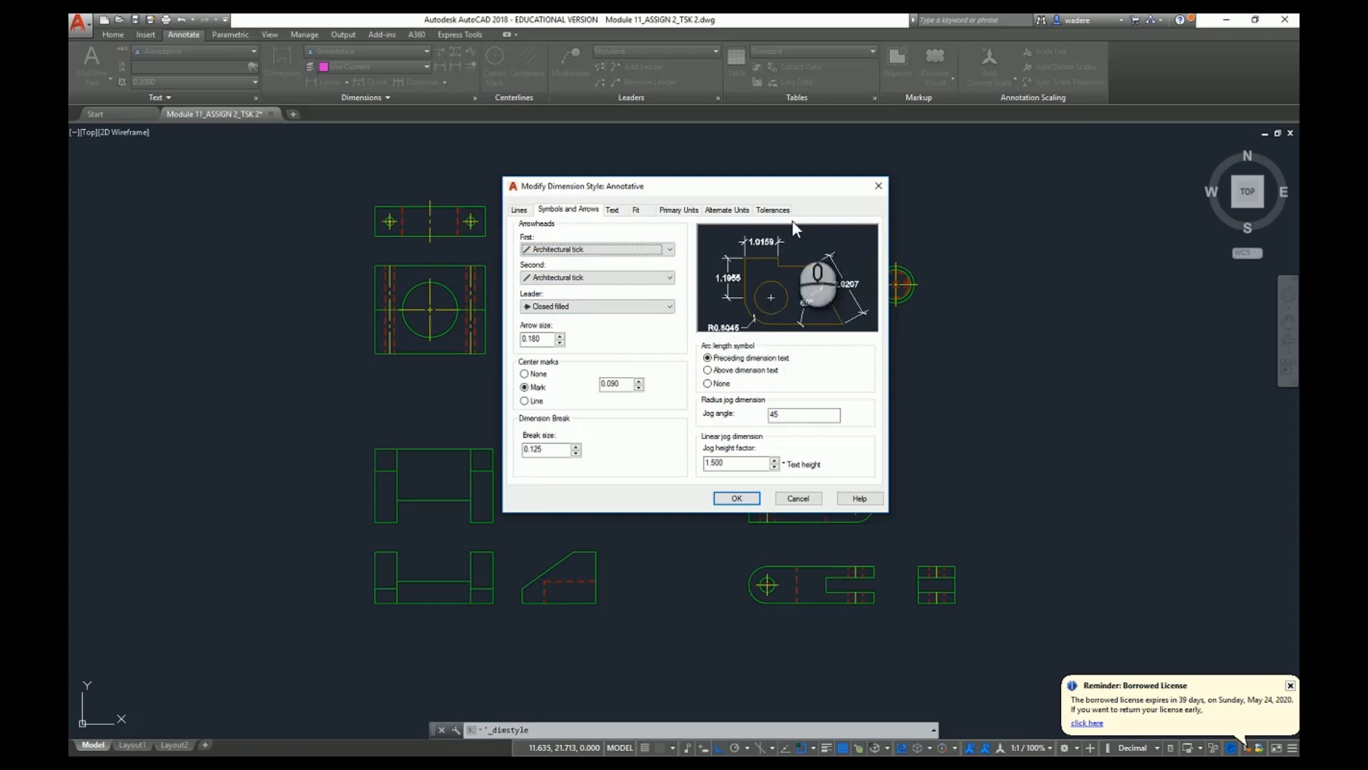
click(670, 278)
scroll(670, 281, up, 3)
click(570, 296)
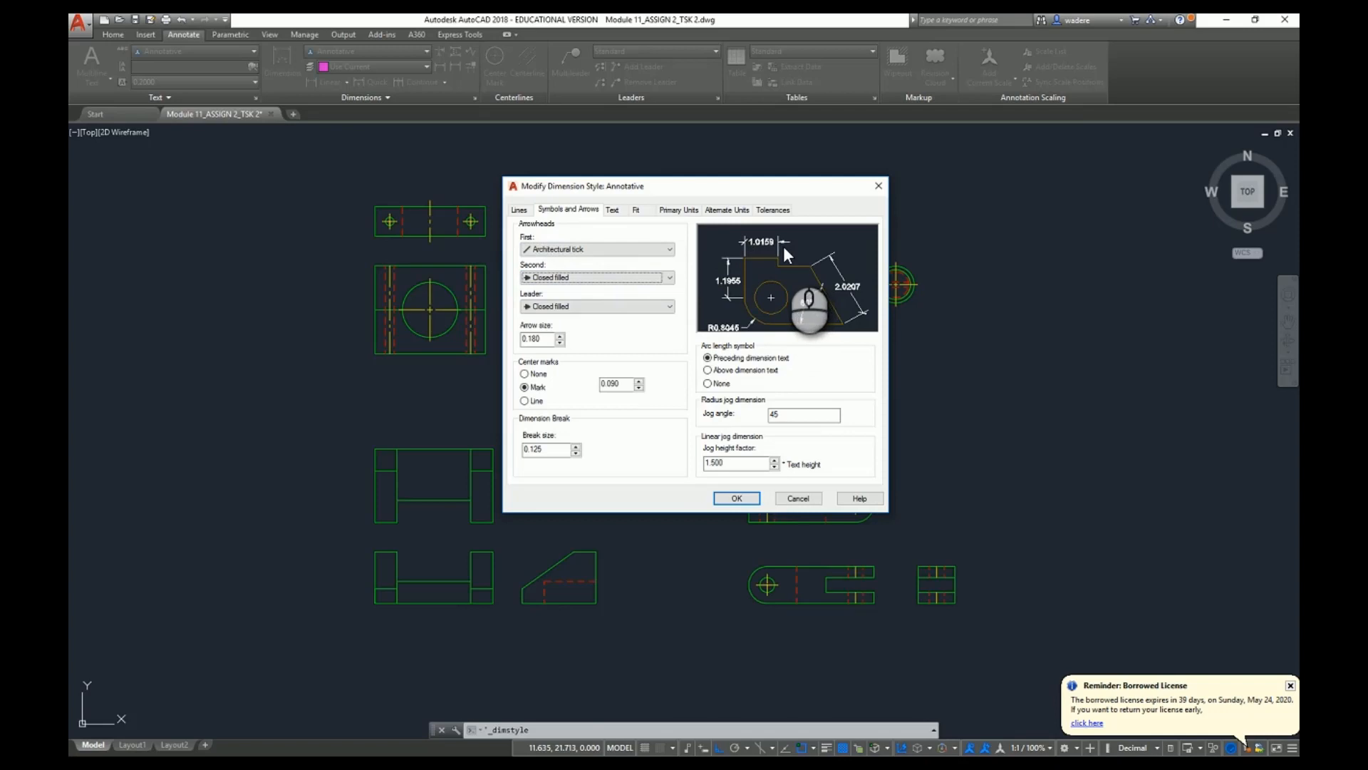
Step: Try a Dot as the leader arrowhead and return it to Closed filled
click(668, 306)
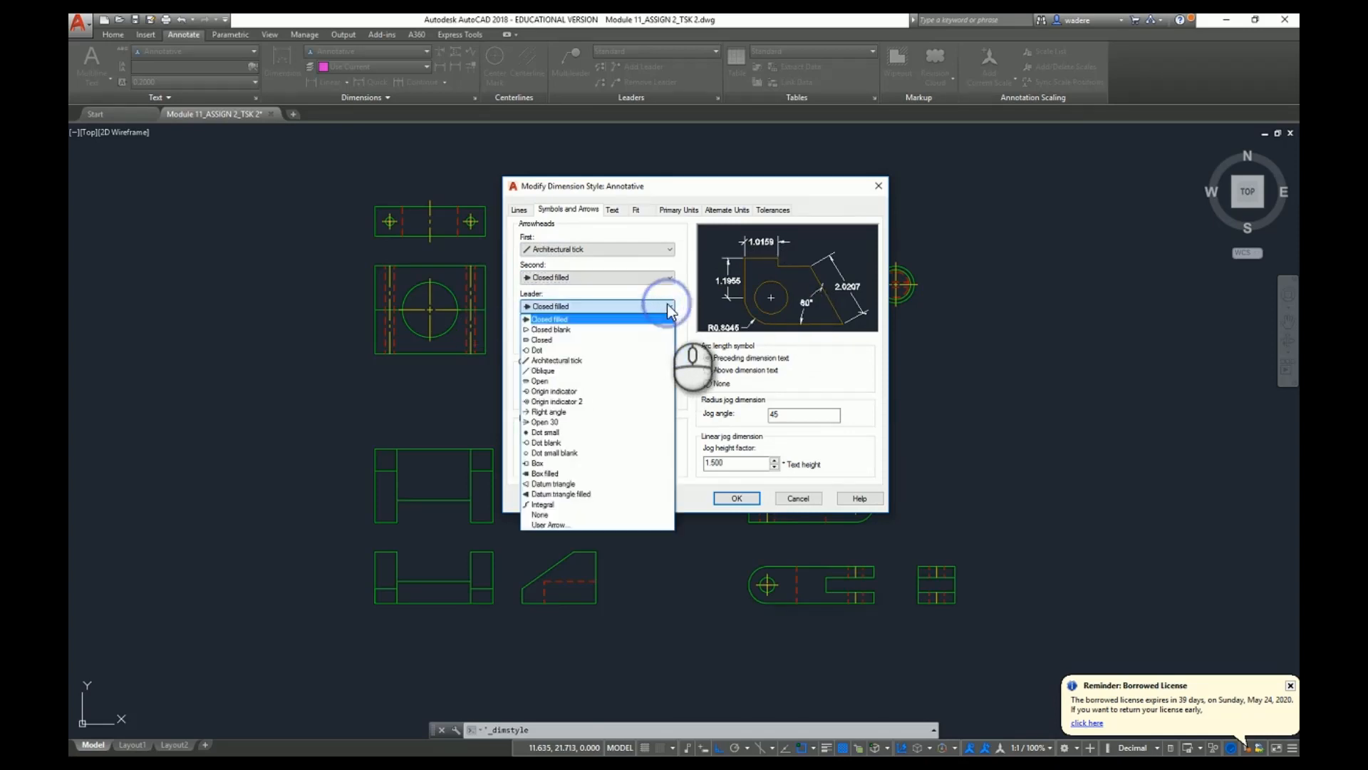
click(558, 350)
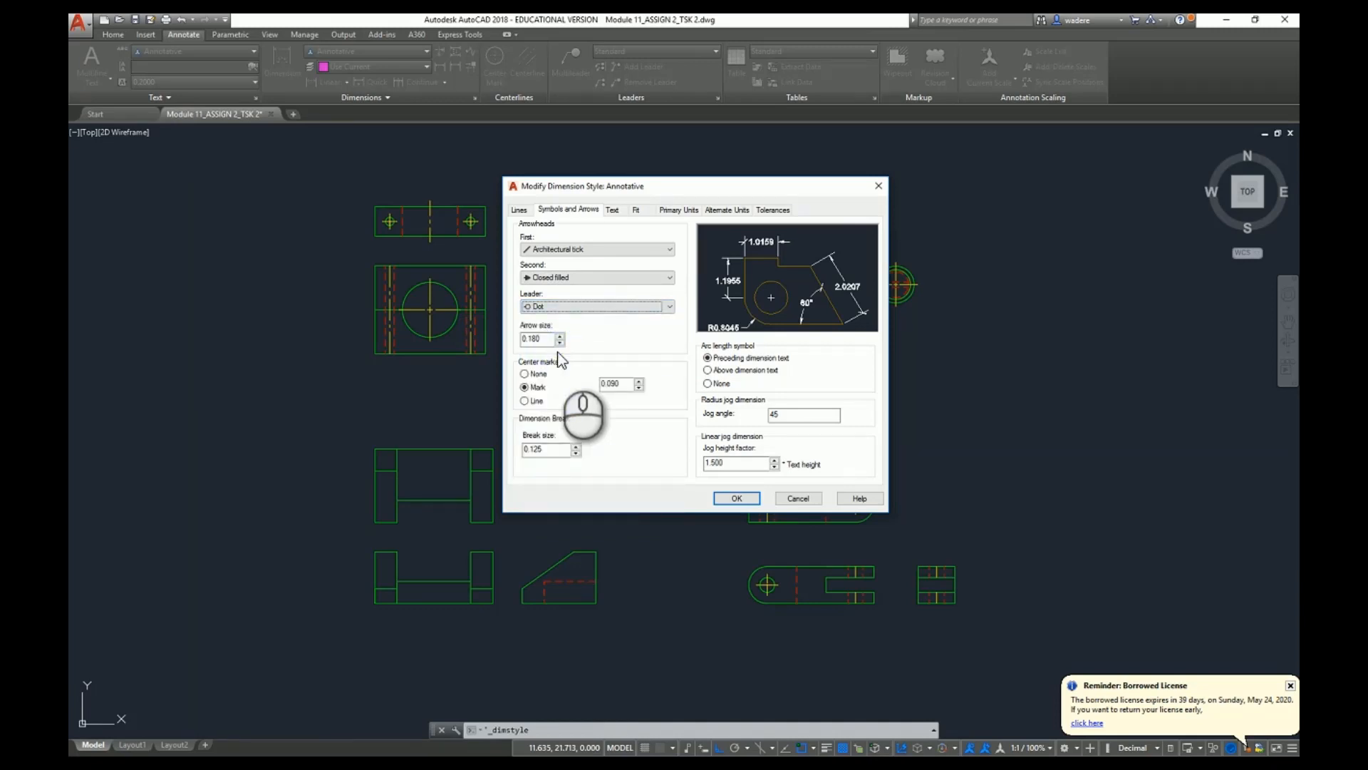
click(668, 306)
click(570, 318)
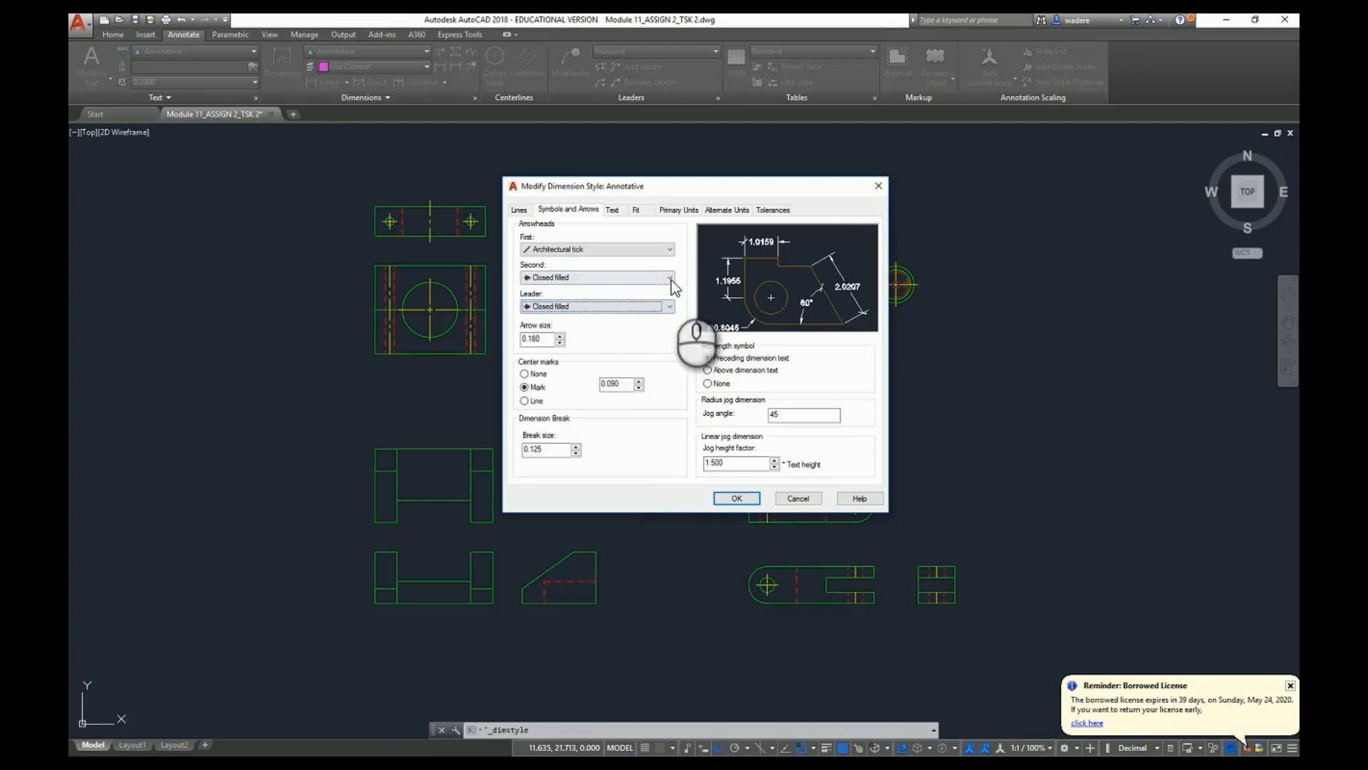
Step: Return the first dimension arrowhead to Closed filled, keeping the second one Closed filled
click(671, 280)
click(591, 285)
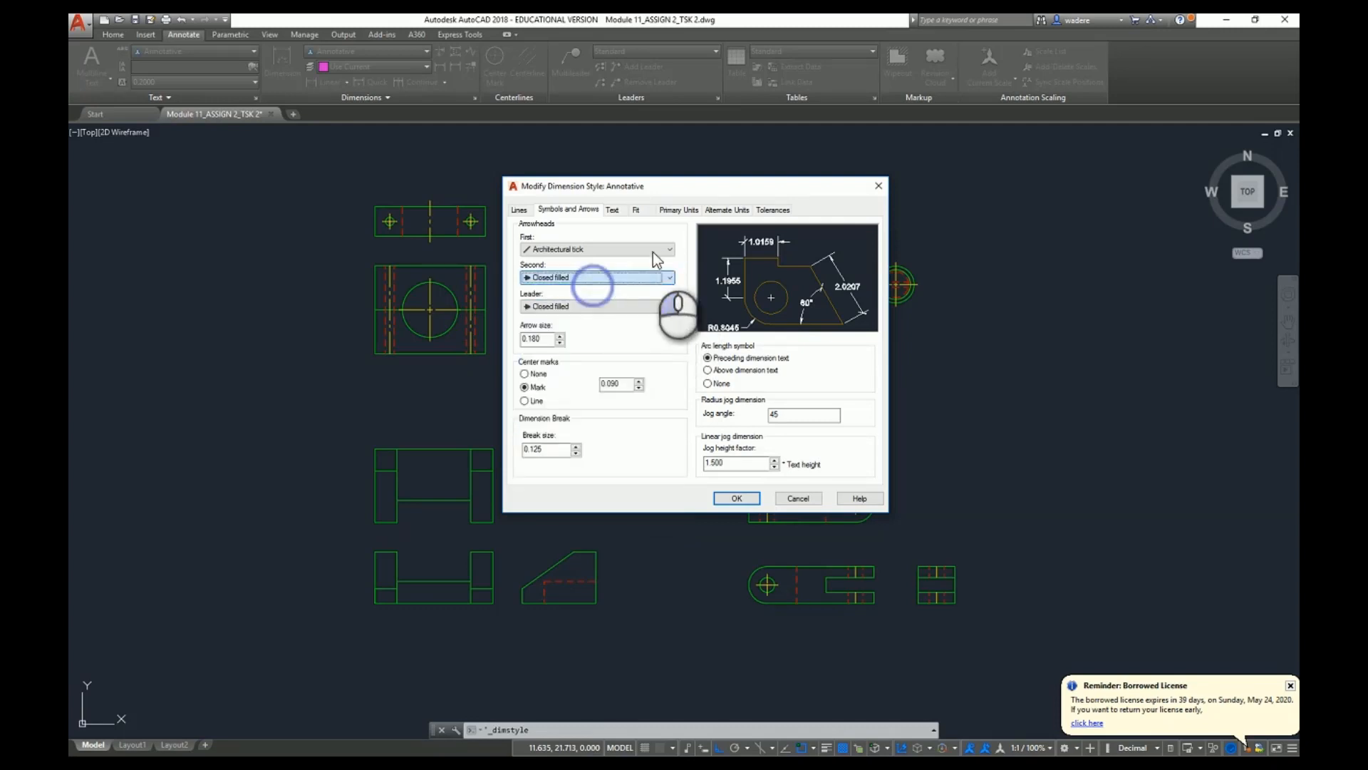
click(653, 251)
click(629, 263)
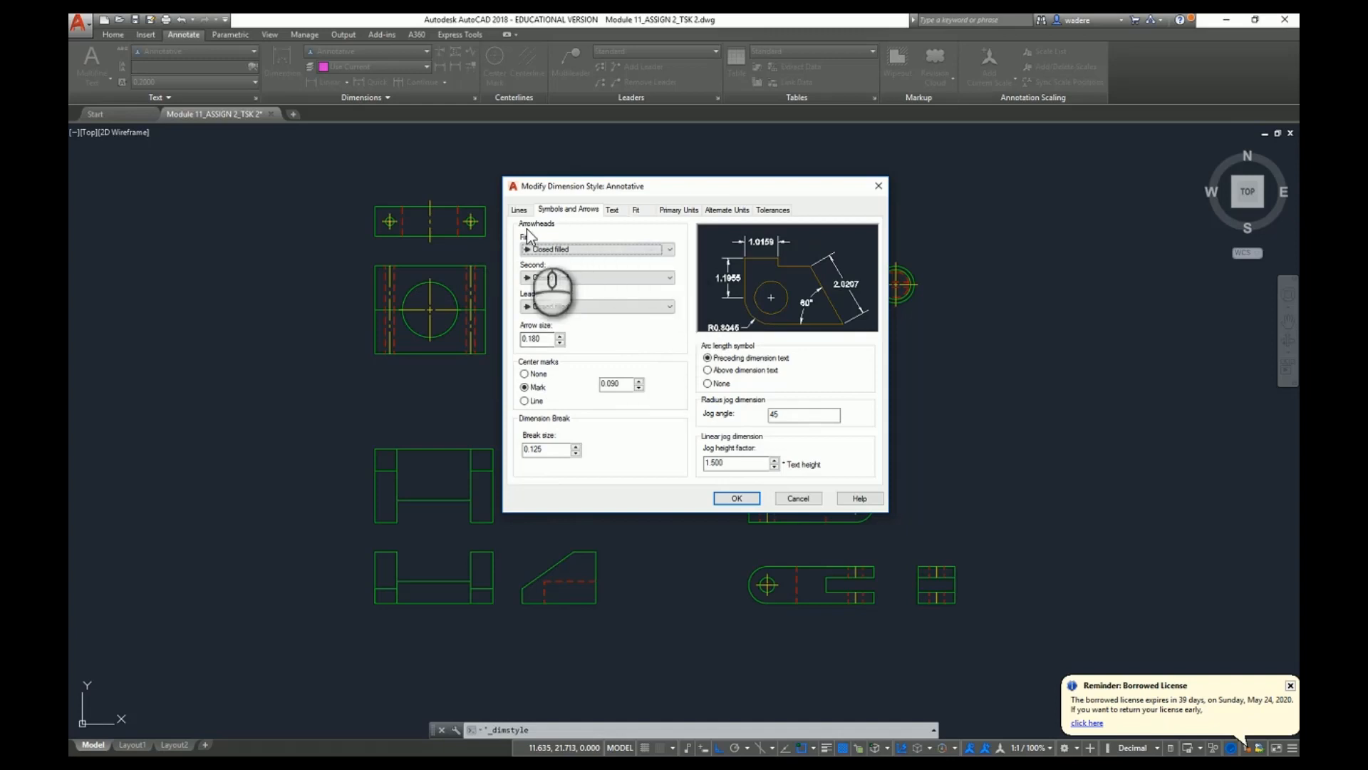
Step: Set the text style of the dimension text to Annotative
click(613, 210)
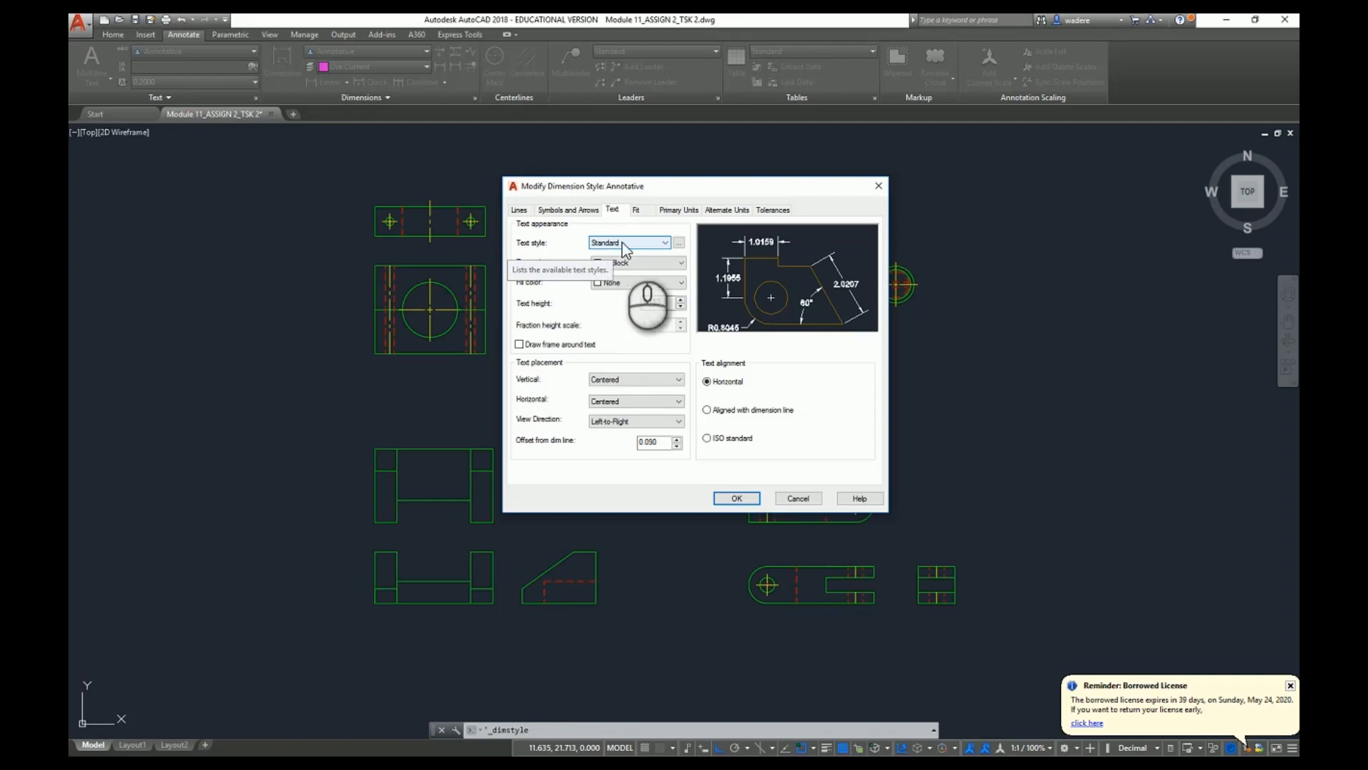
click(666, 243)
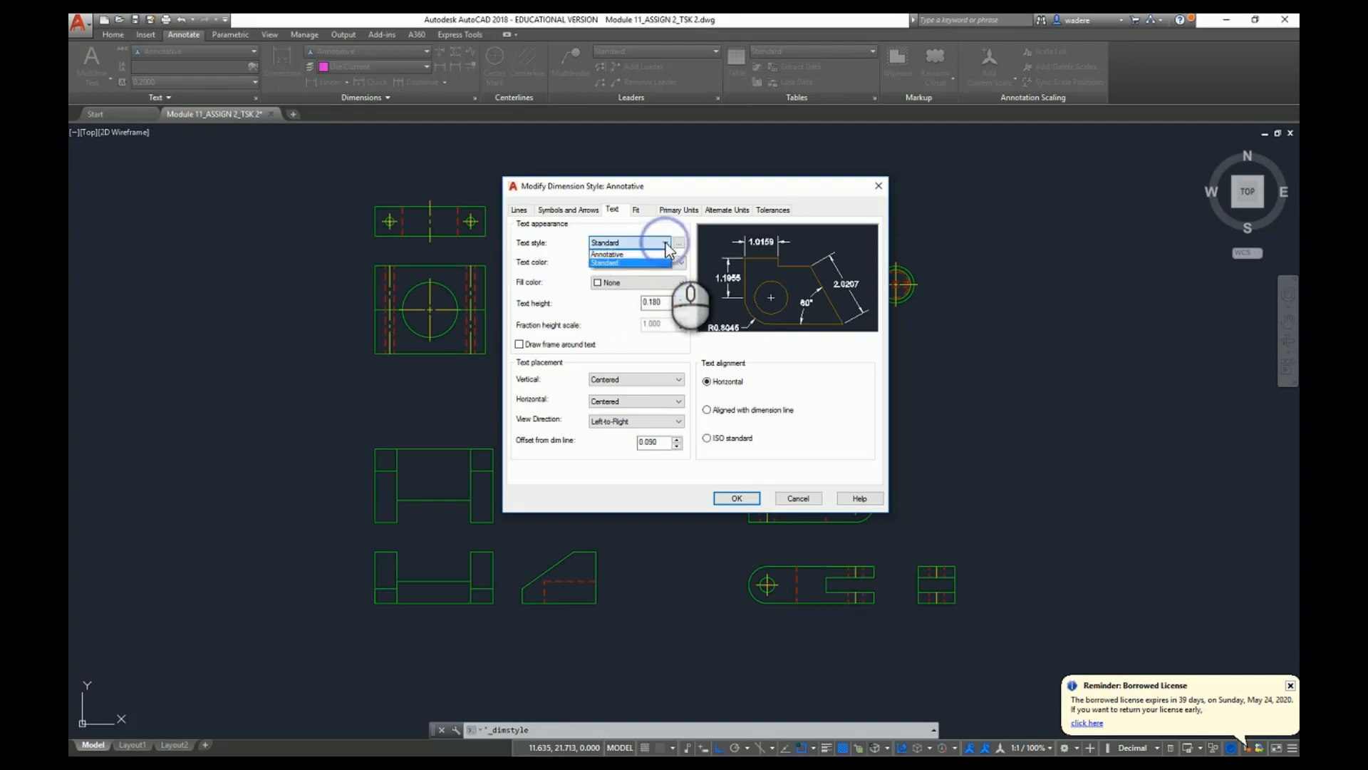
click(627, 253)
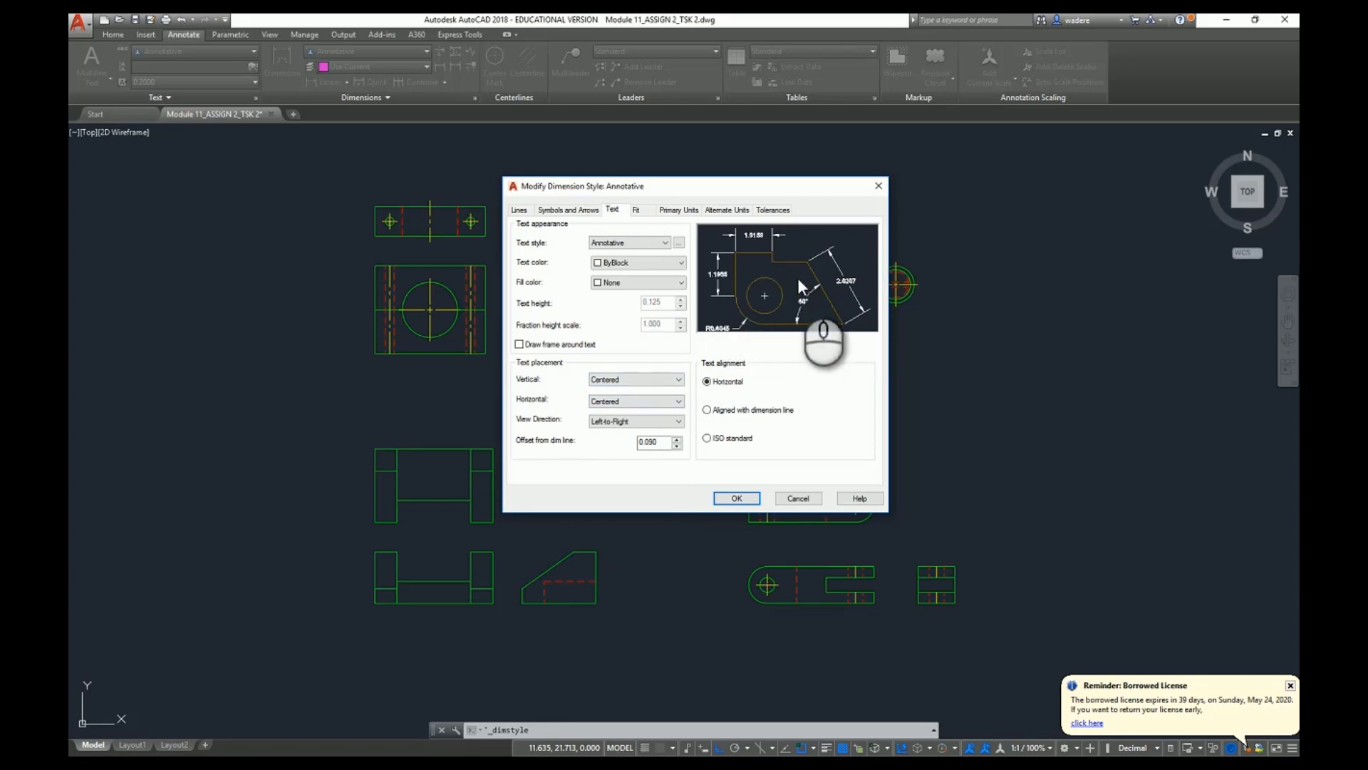
Step: Try placing the dimension text vertically Above the dimension line and return the placement to Centered
click(679, 380)
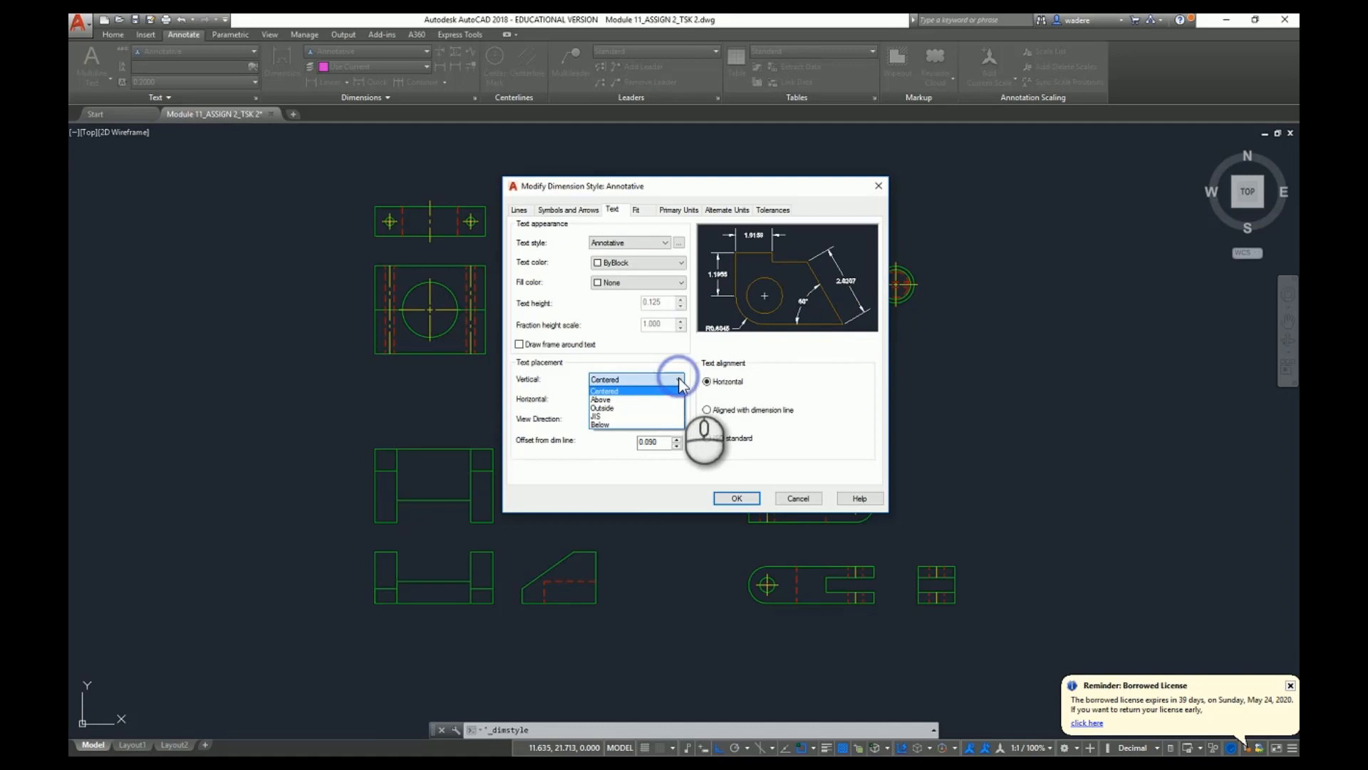
click(637, 399)
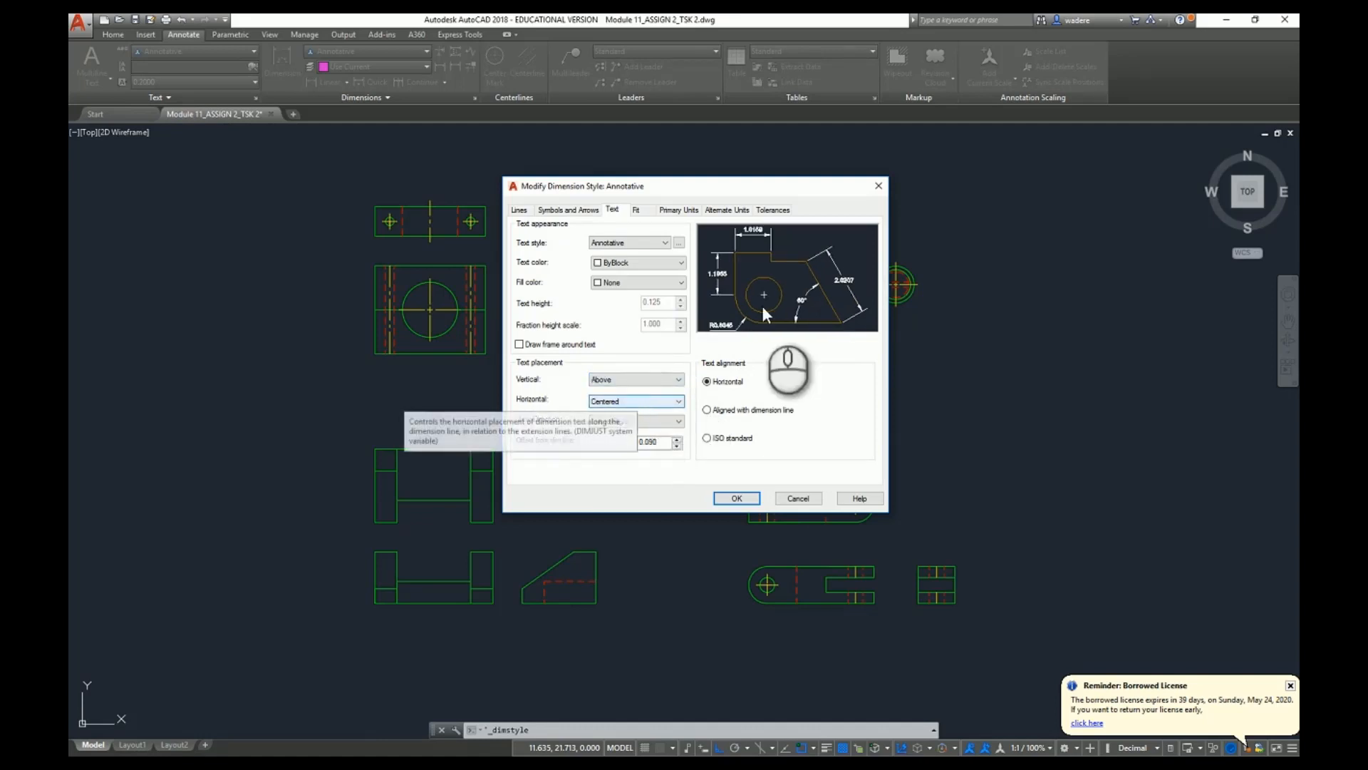
click(686, 398)
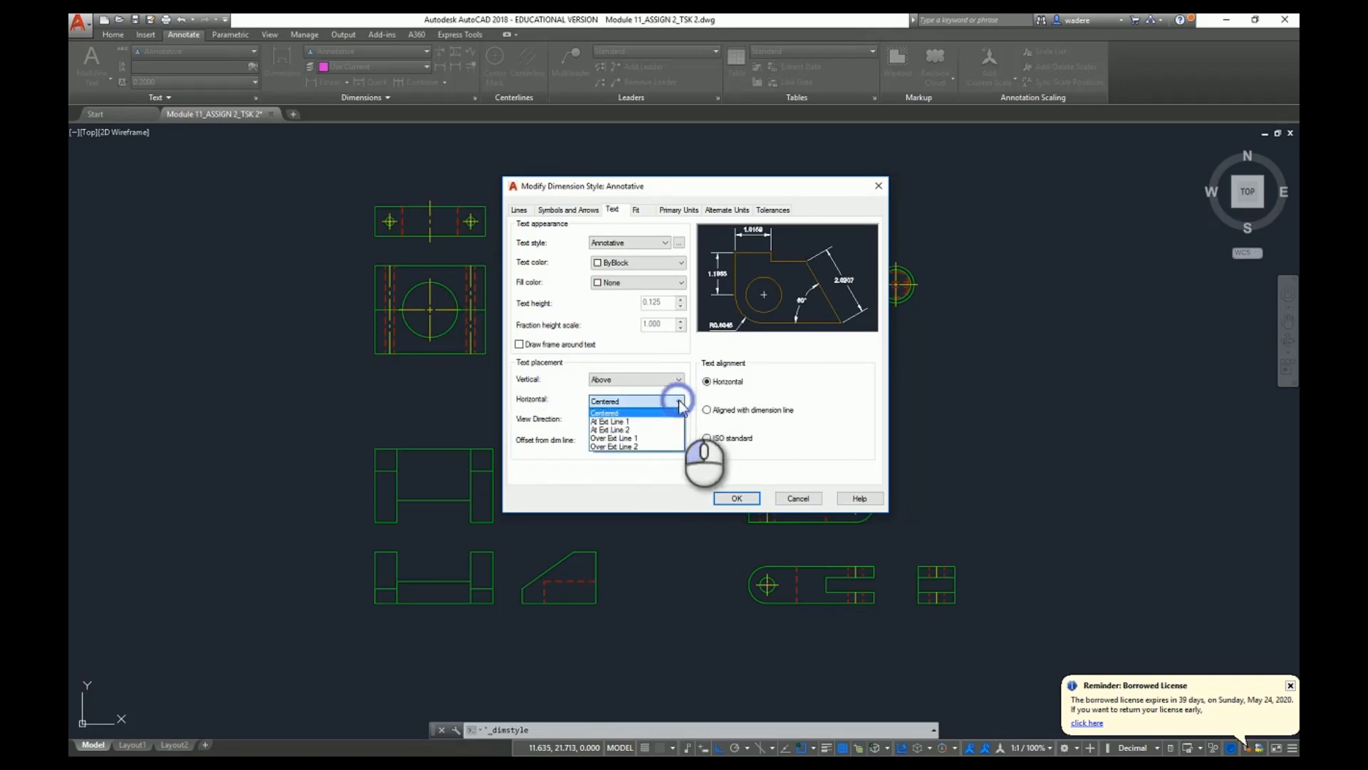
click(641, 400)
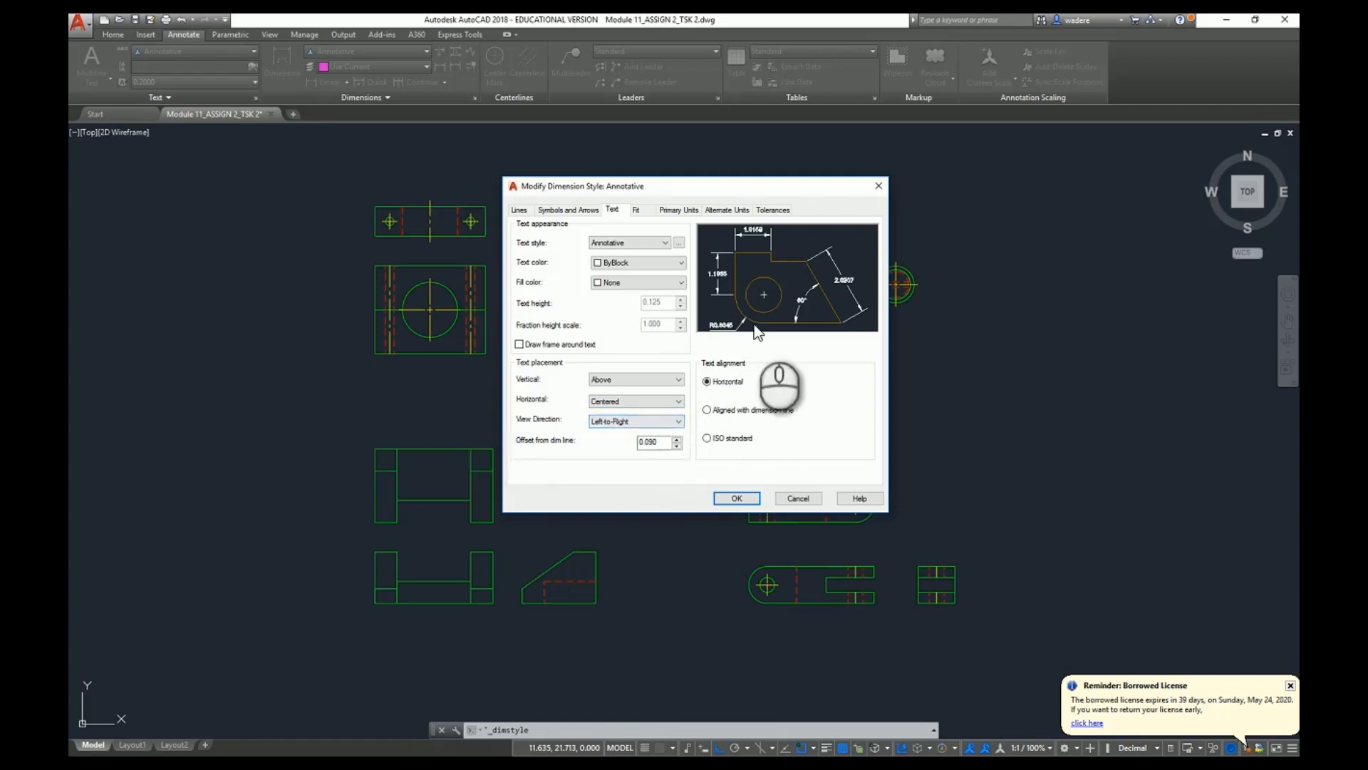
click(678, 379)
click(661, 391)
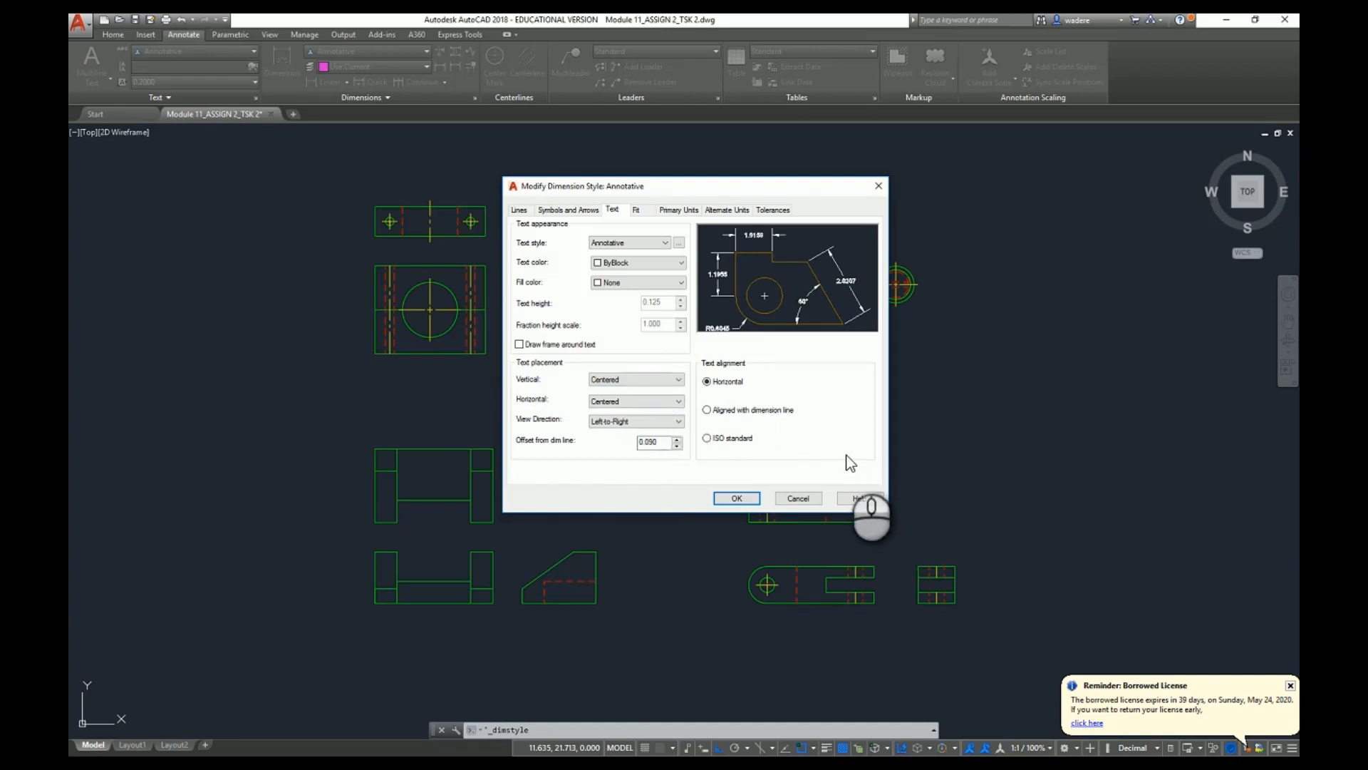
Step: Try the Aligned with dimension line and ISO standard text alignments and return to Horizontal
click(707, 411)
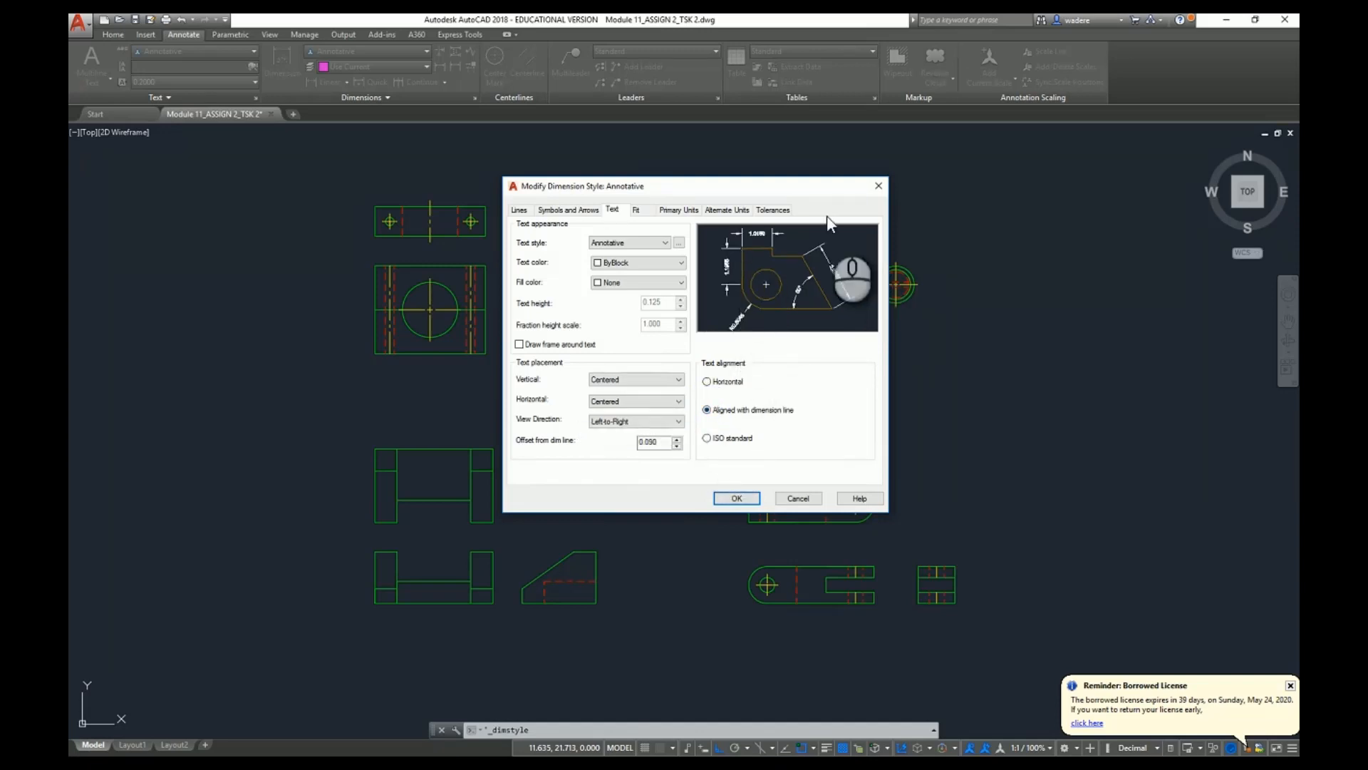
click(707, 381)
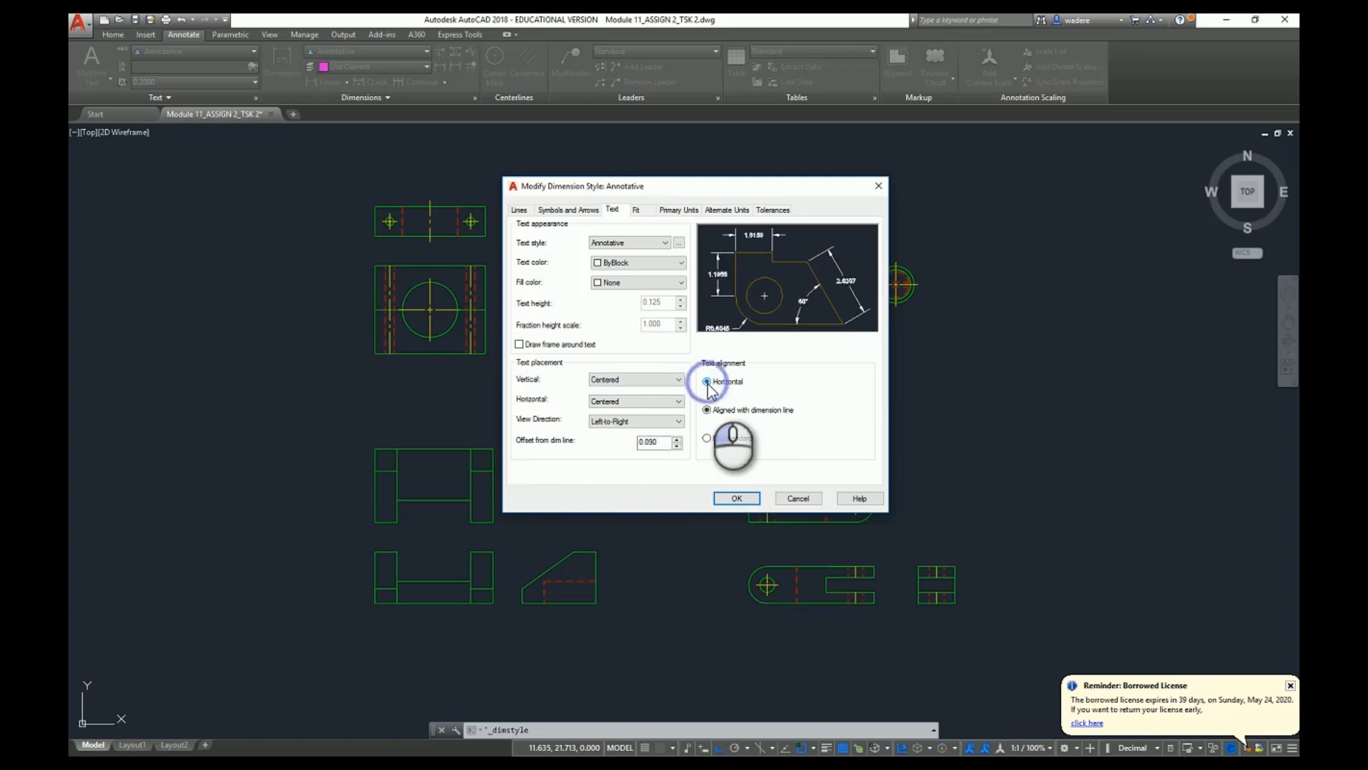
click(707, 439)
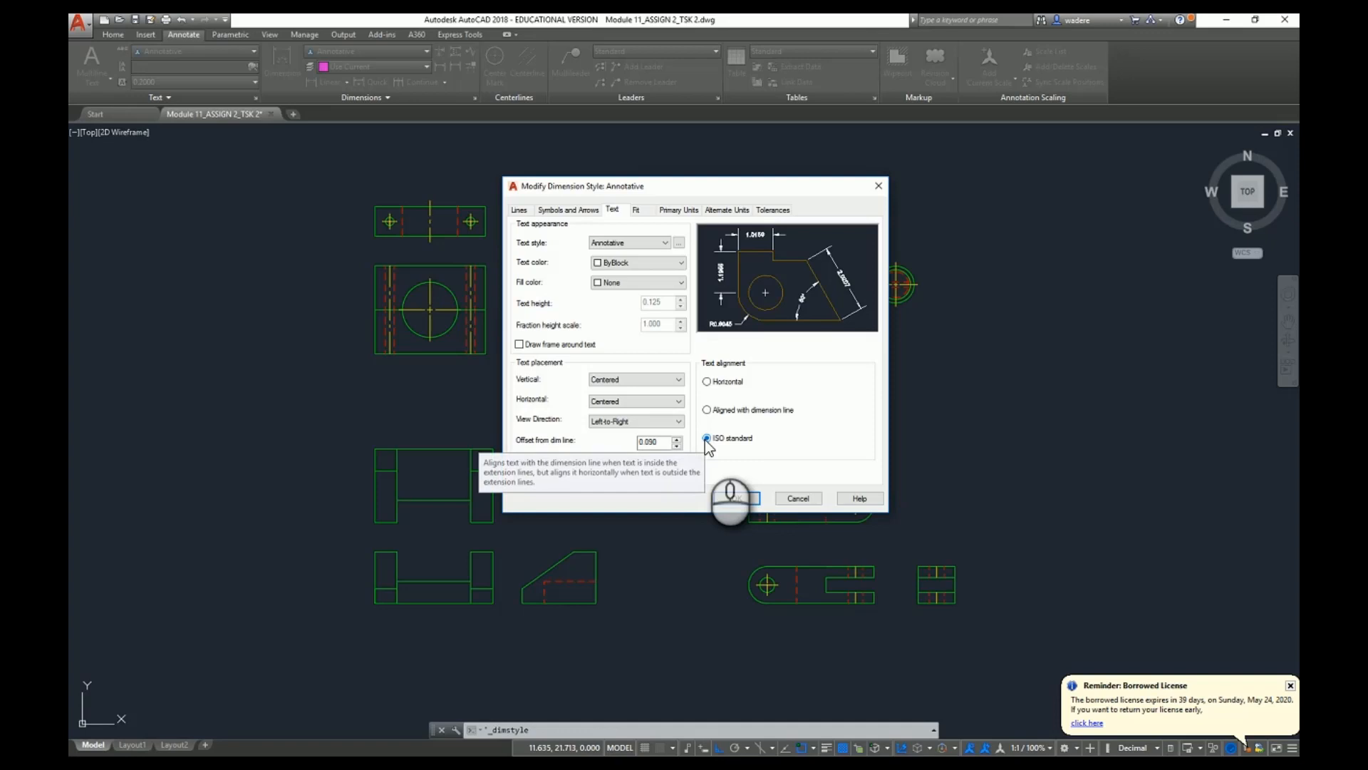
click(707, 381)
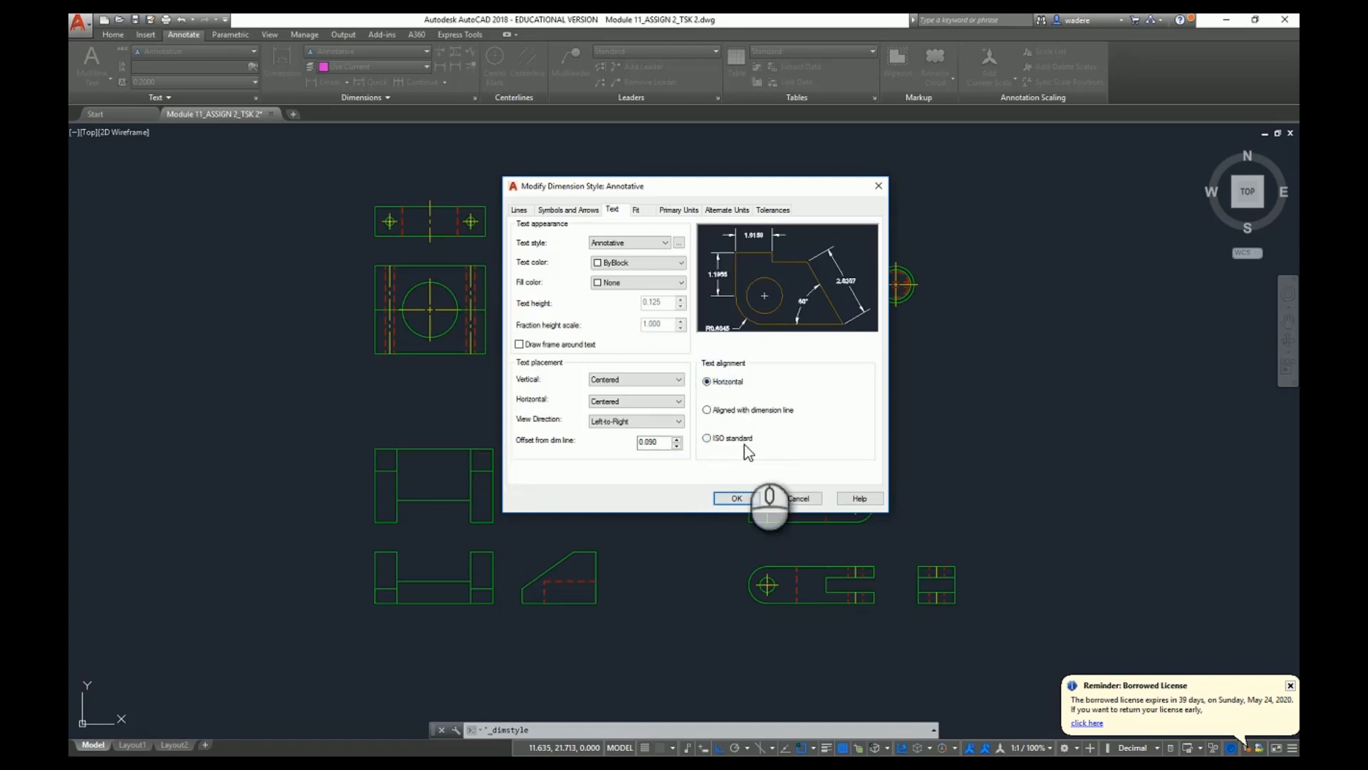
Step: Review the fit options and set the primary units' linear precision to 0.000
click(644, 212)
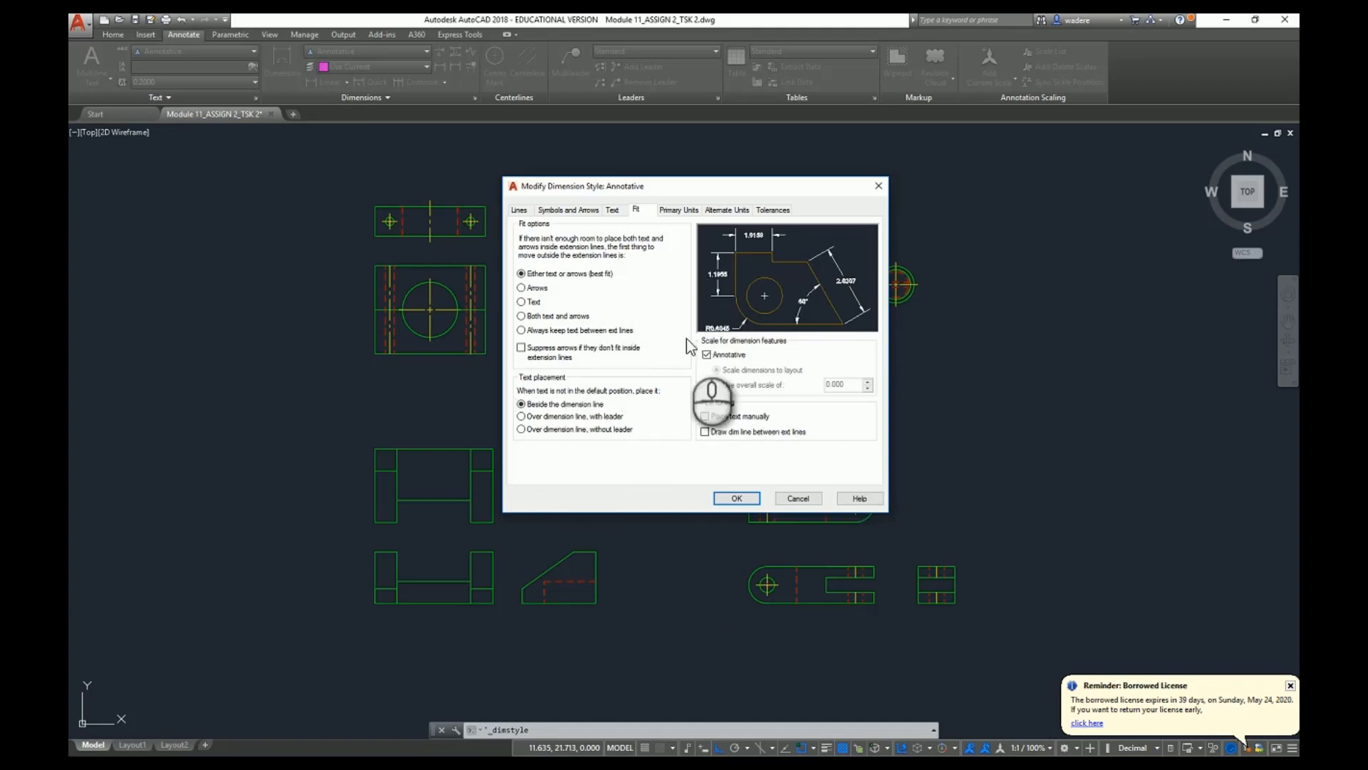
click(687, 210)
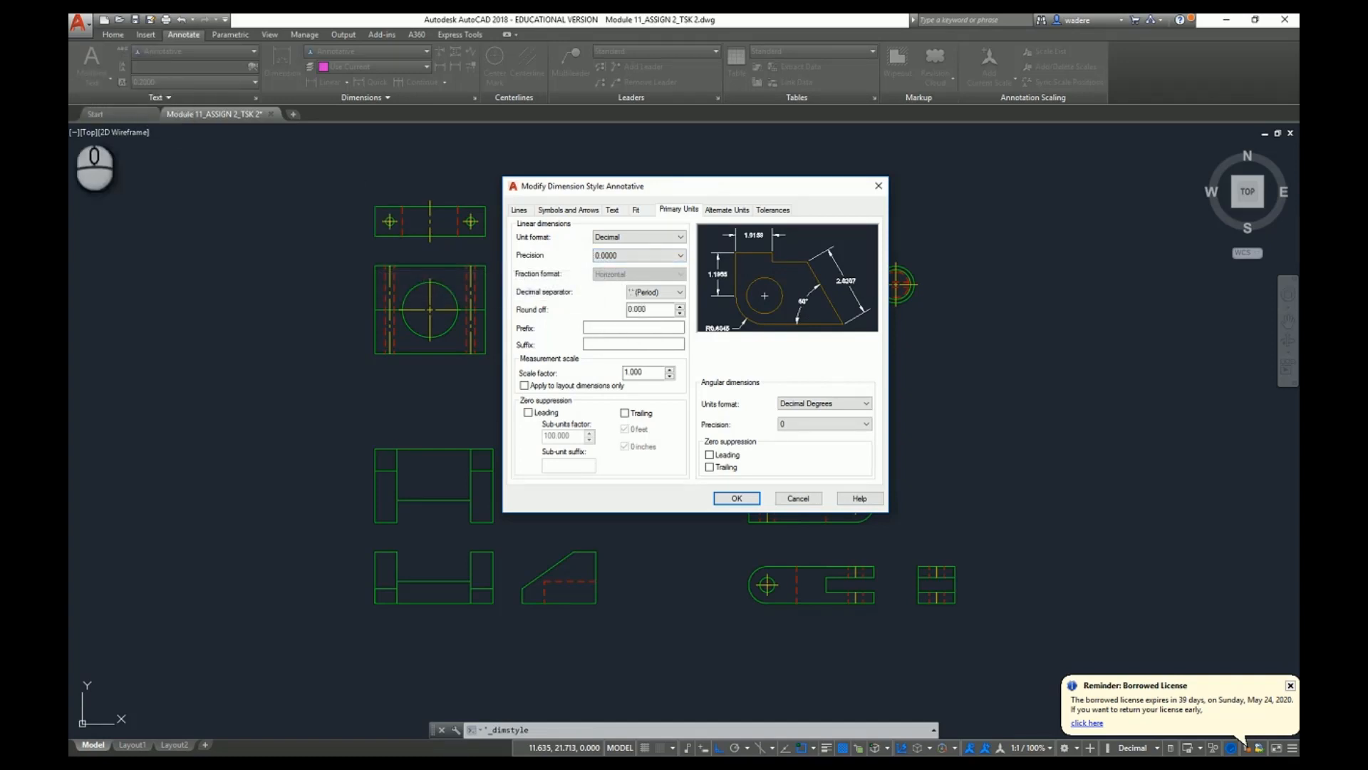
click(681, 255)
click(642, 292)
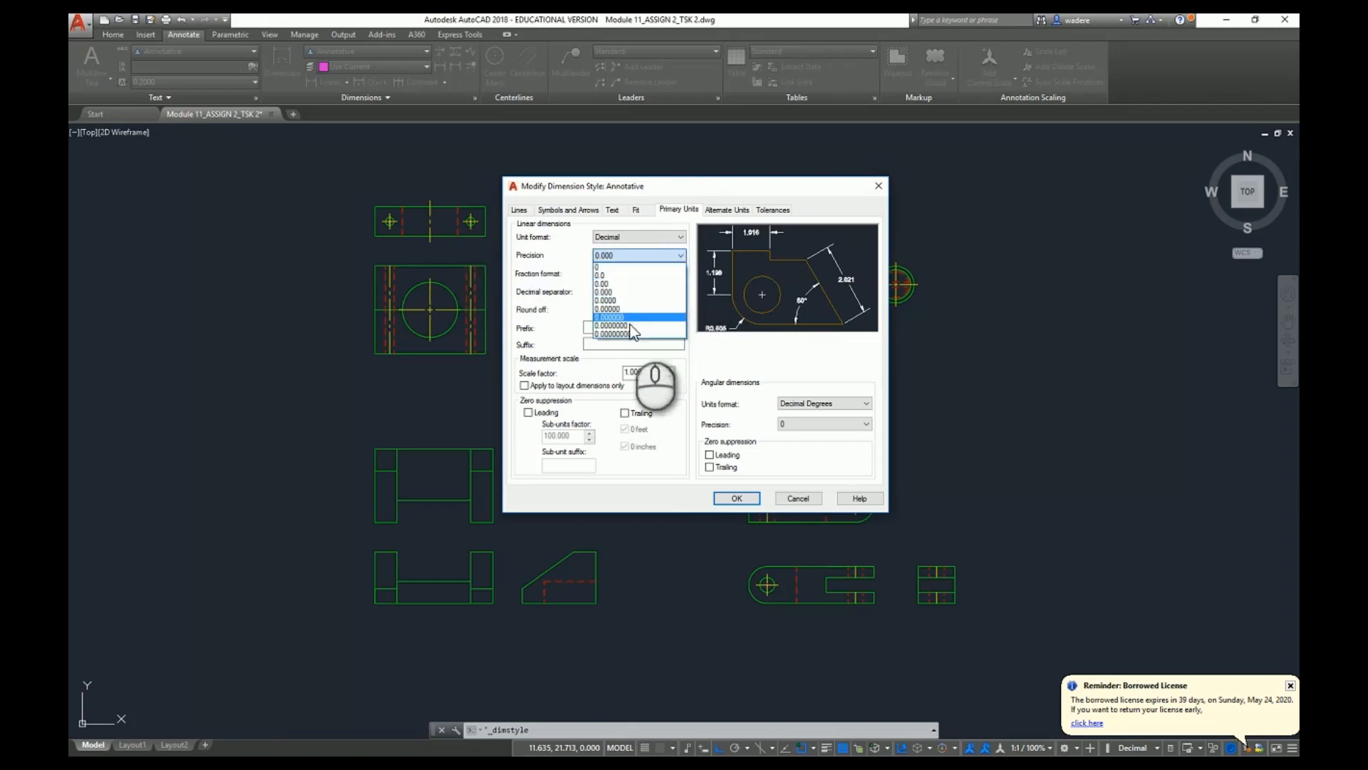
Step: Try a linear precision of 0.00000000 and return it to 0.000
click(630, 339)
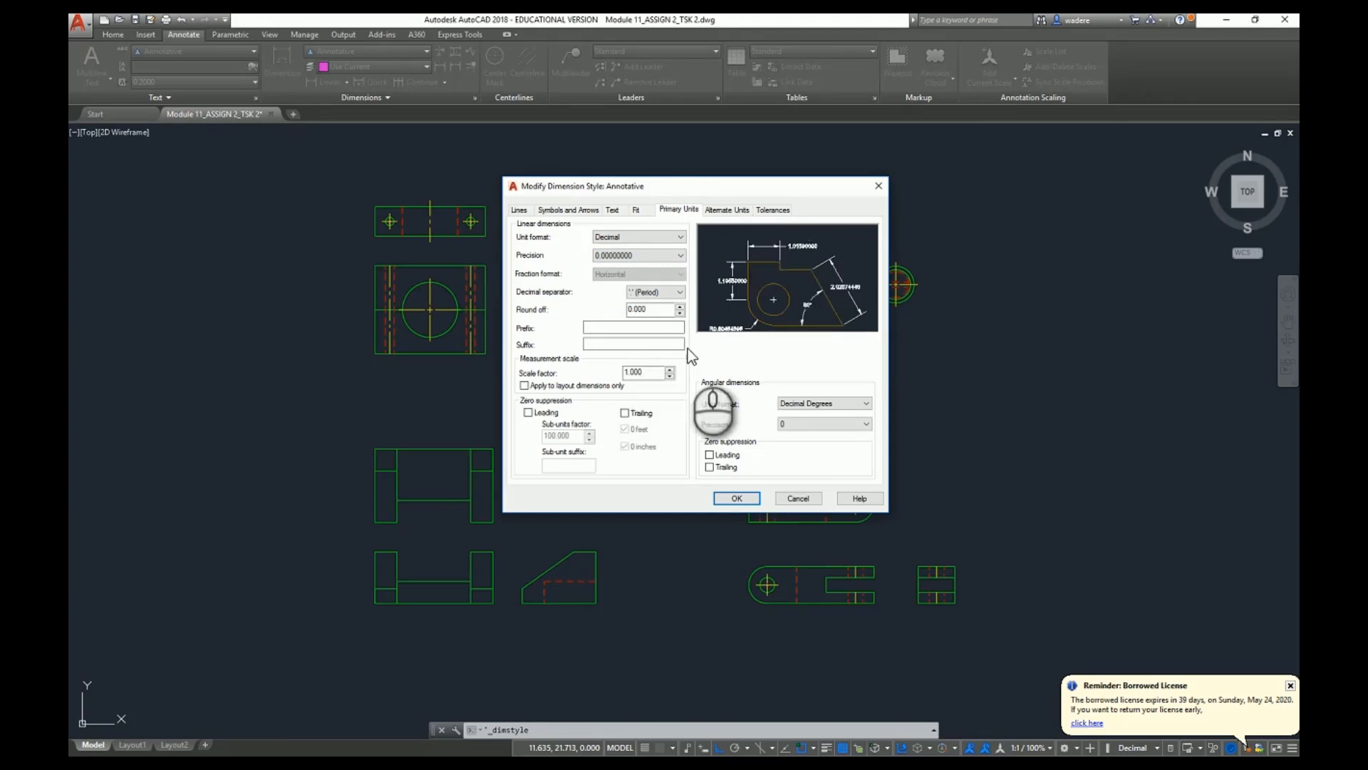
click(642, 255)
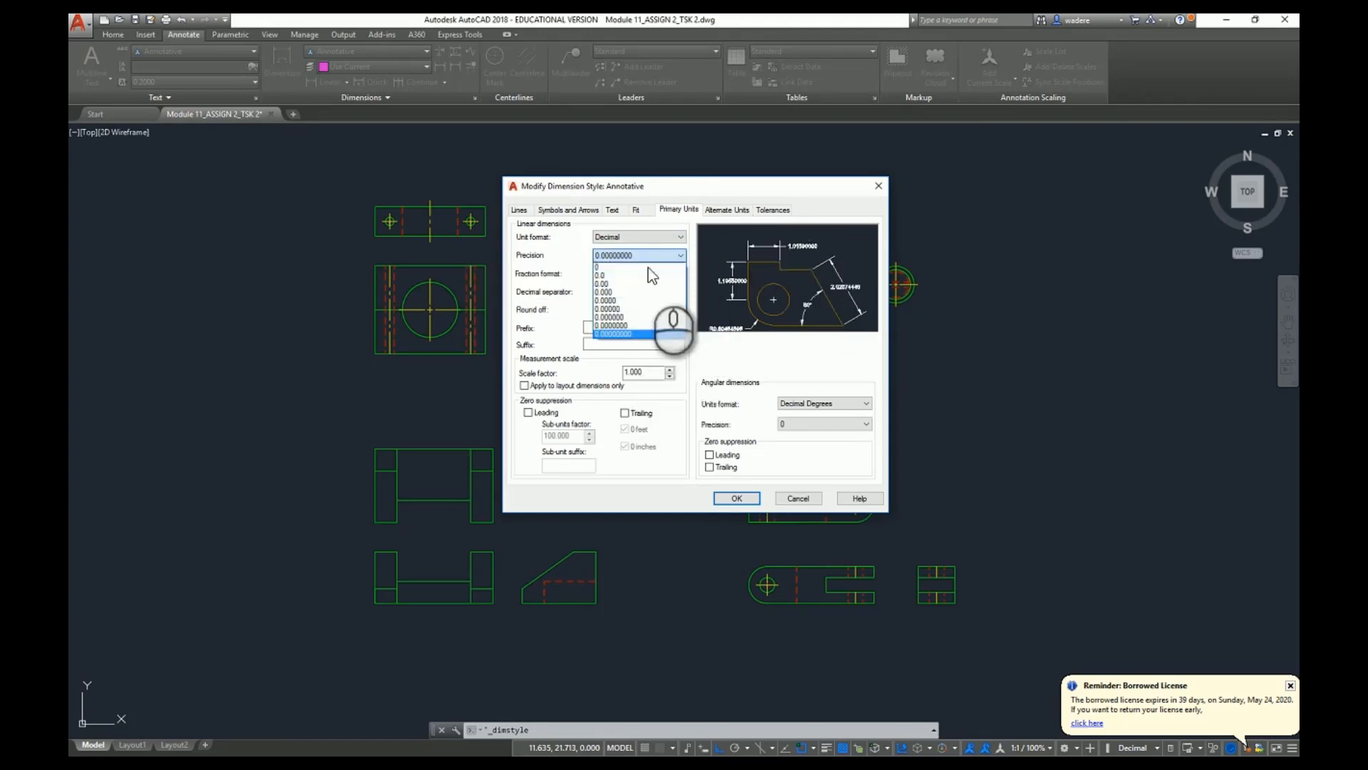
click(633, 291)
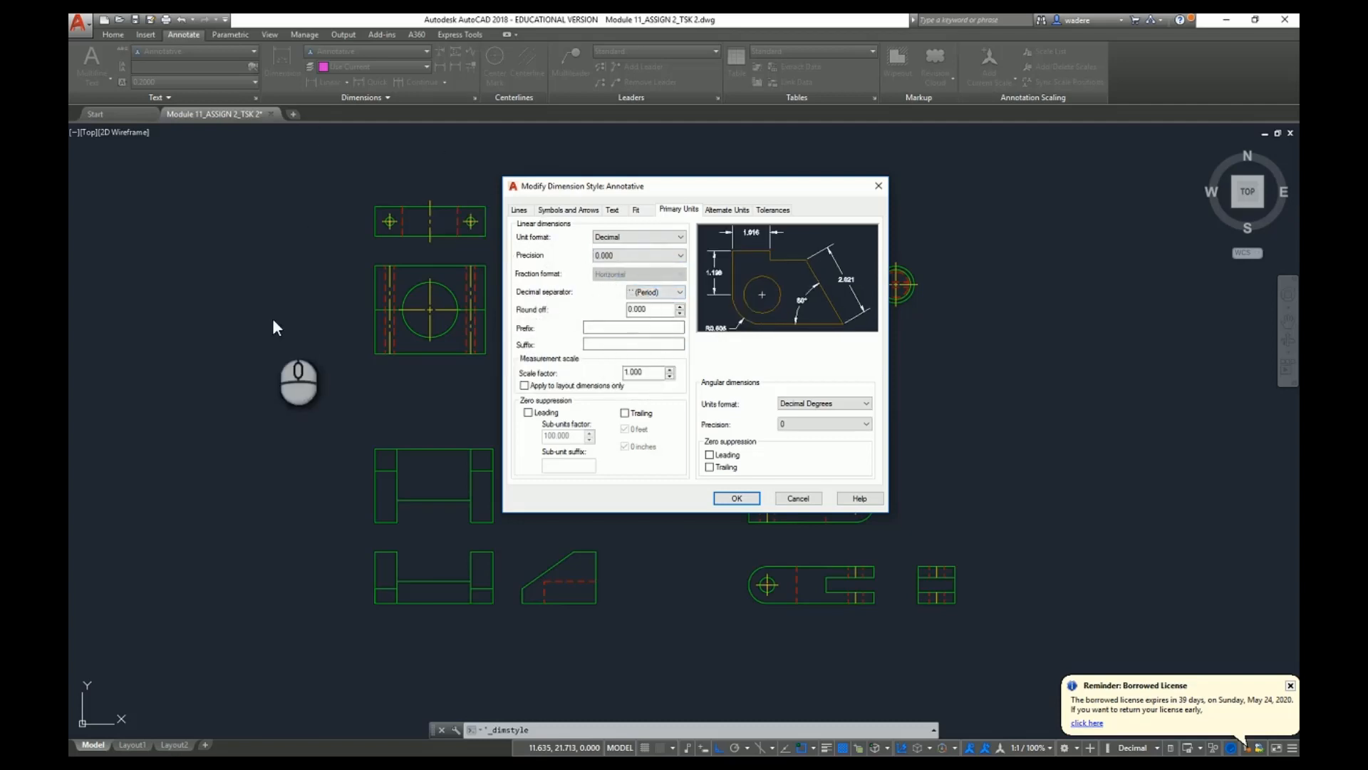
Step: Try the Architectural unit format for linear dimensions and return it to Decimal
click(681, 238)
click(681, 238)
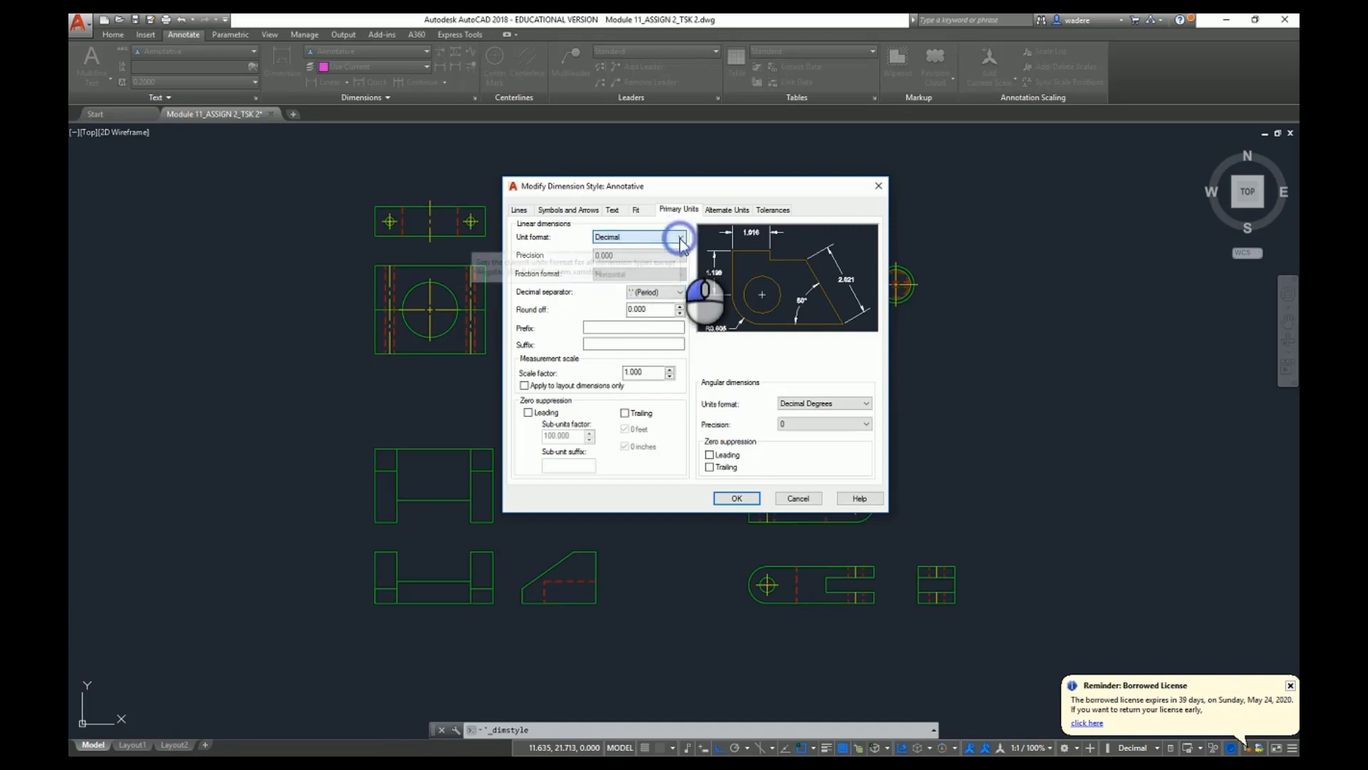
click(680, 238)
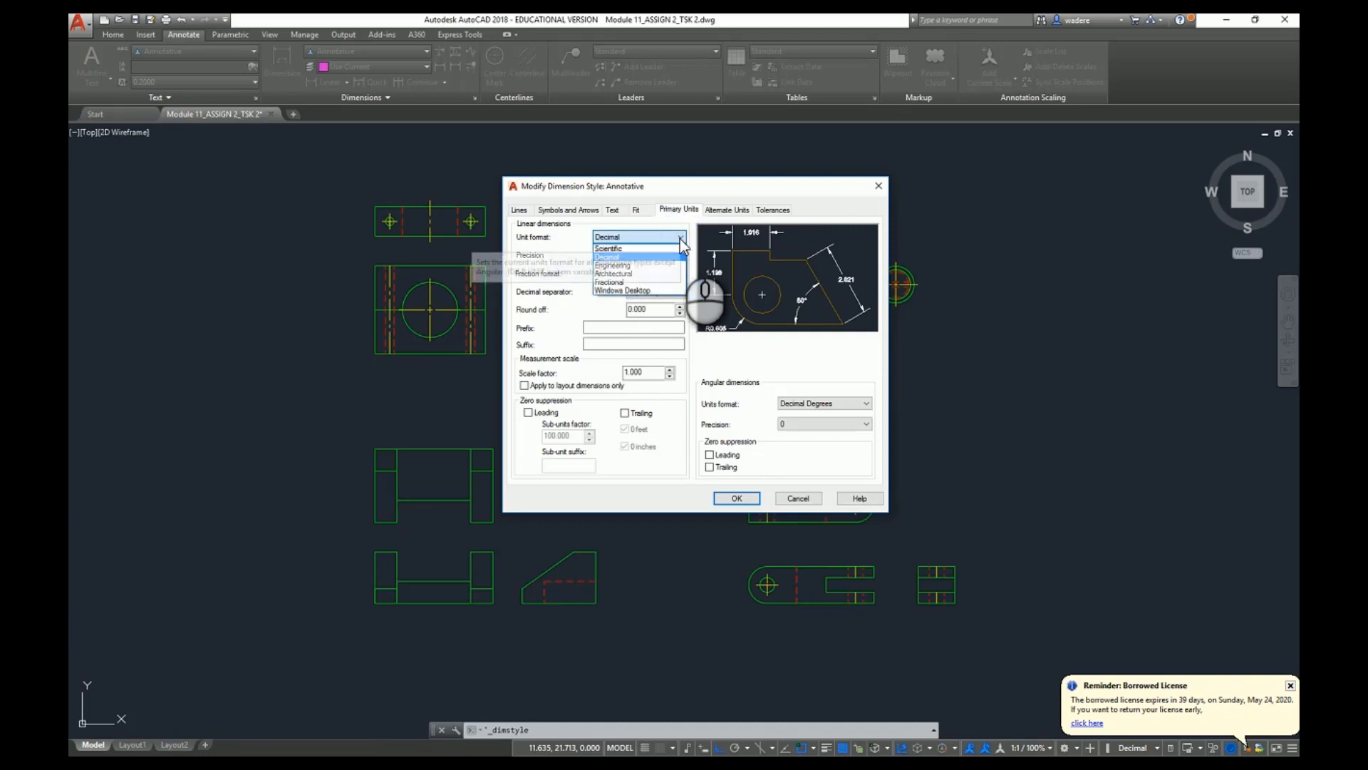
click(639, 273)
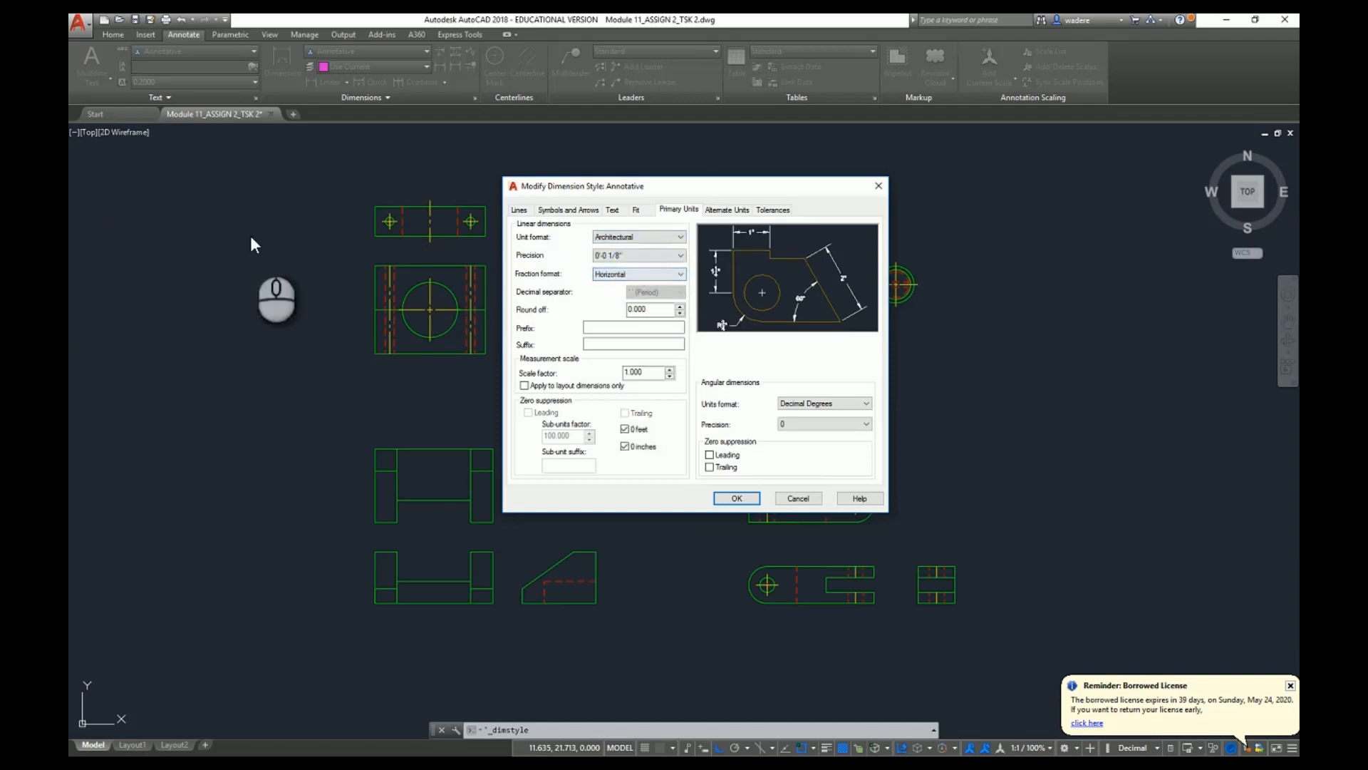
click(682, 237)
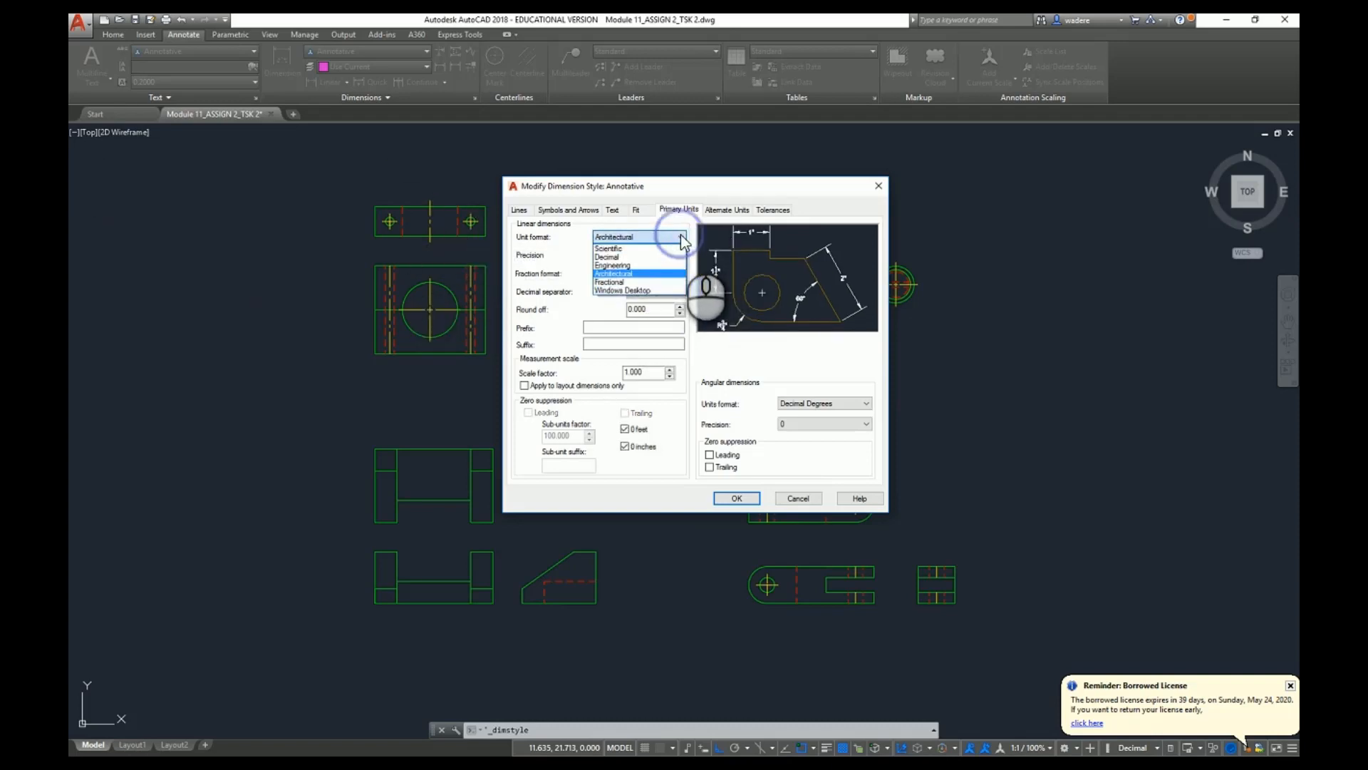
click(642, 255)
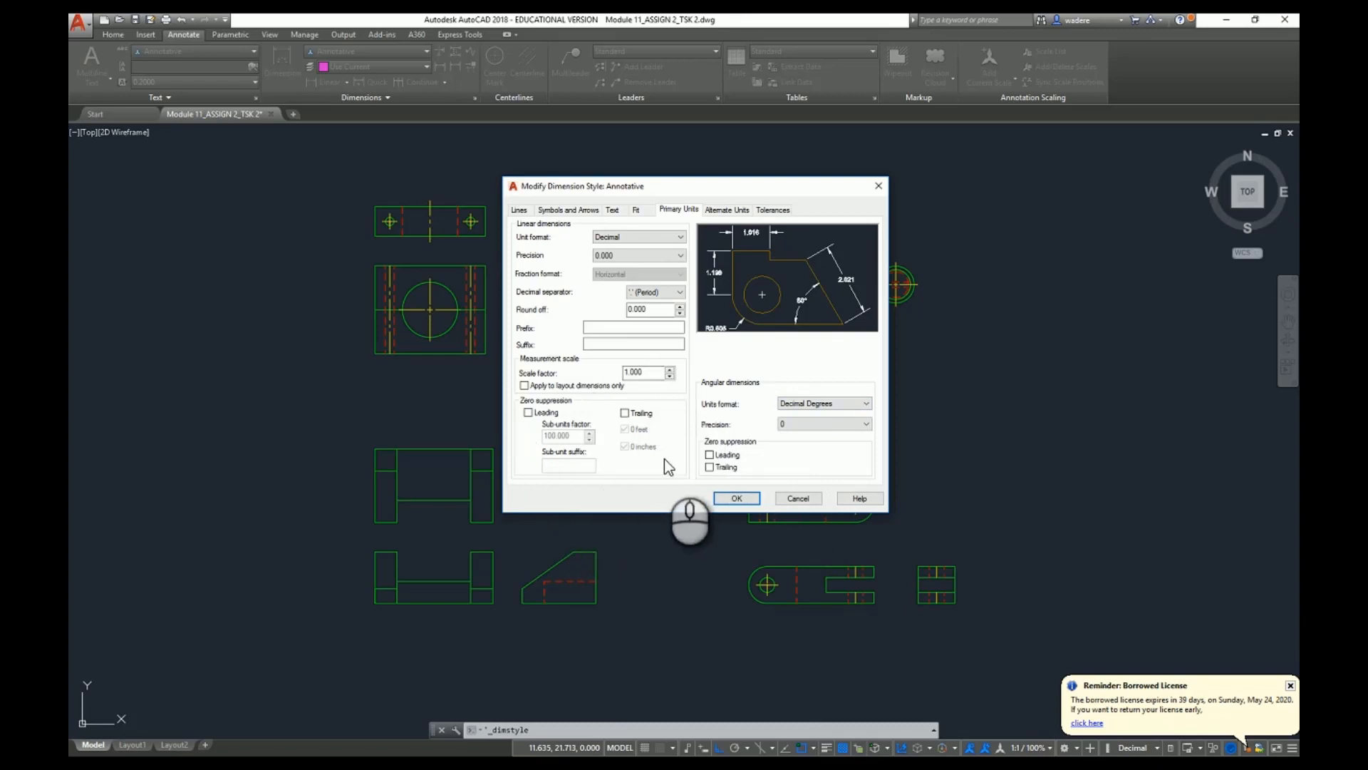
Step: Keep Decimal Degrees for angular dimensions, compare precisions of 0.000 and 0, and set the angular precision to 0.000
click(868, 404)
click(868, 404)
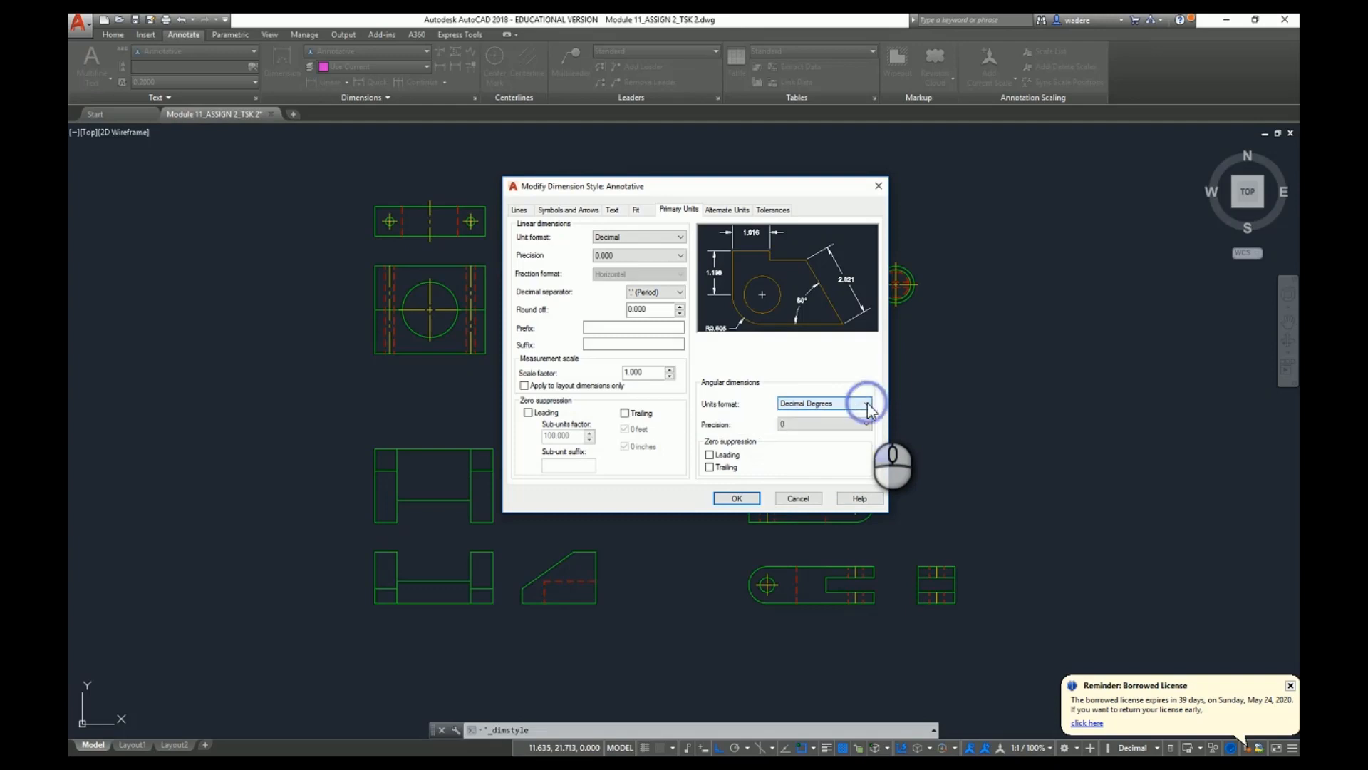
click(868, 425)
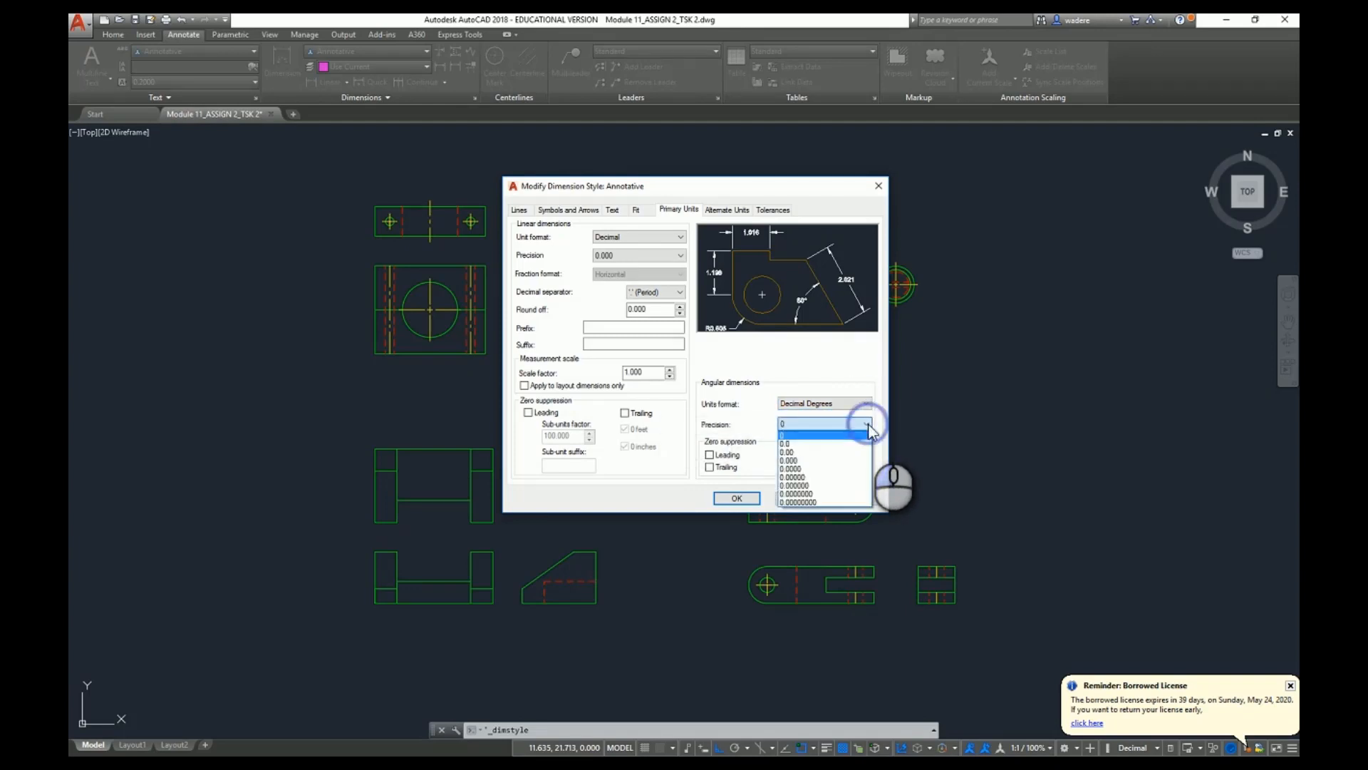
click(828, 461)
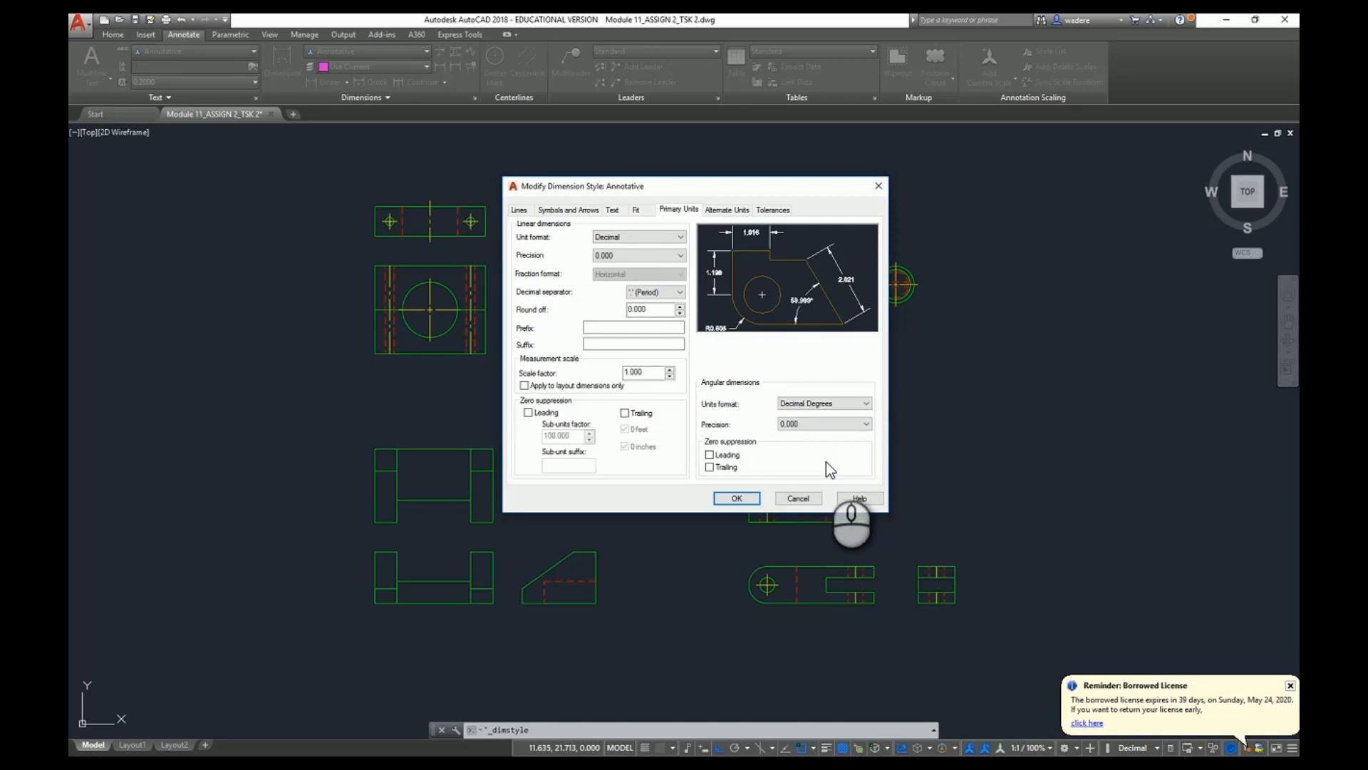
click(866, 425)
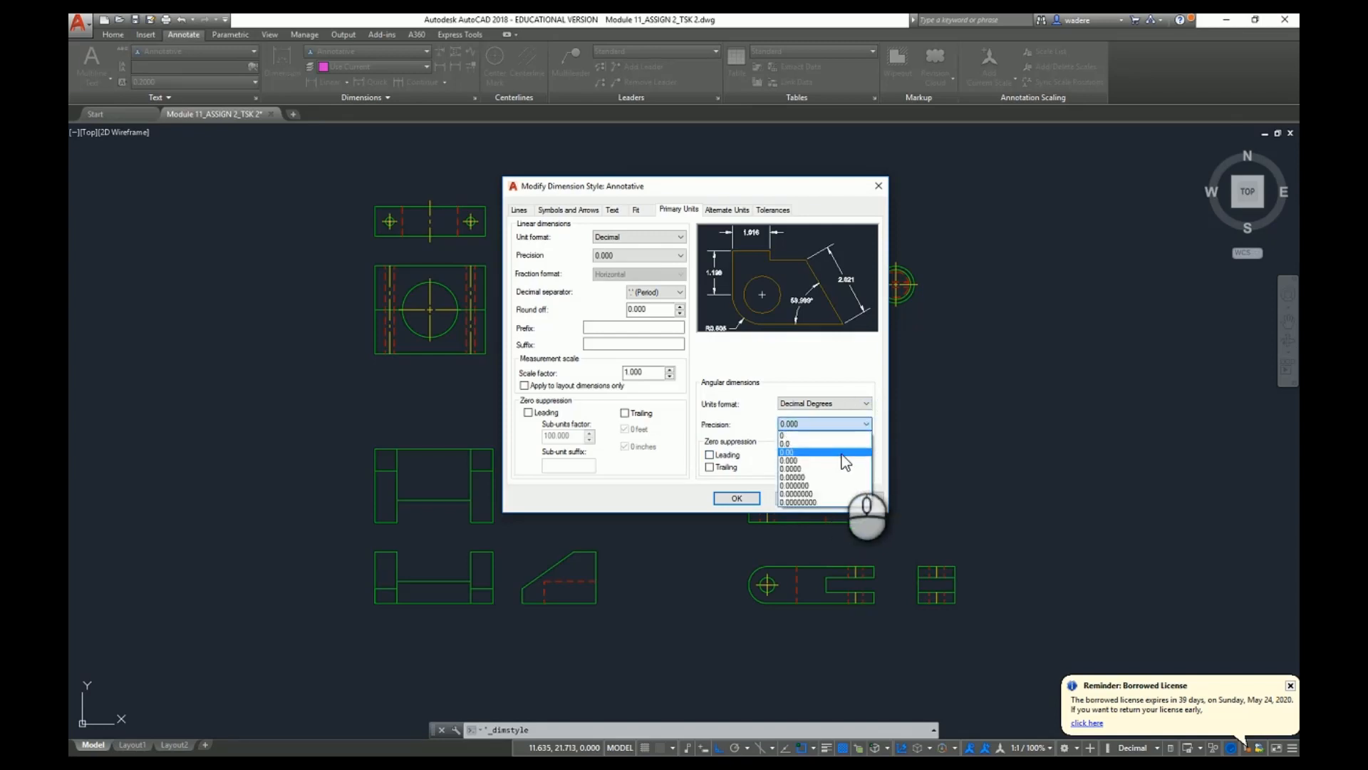
click(848, 438)
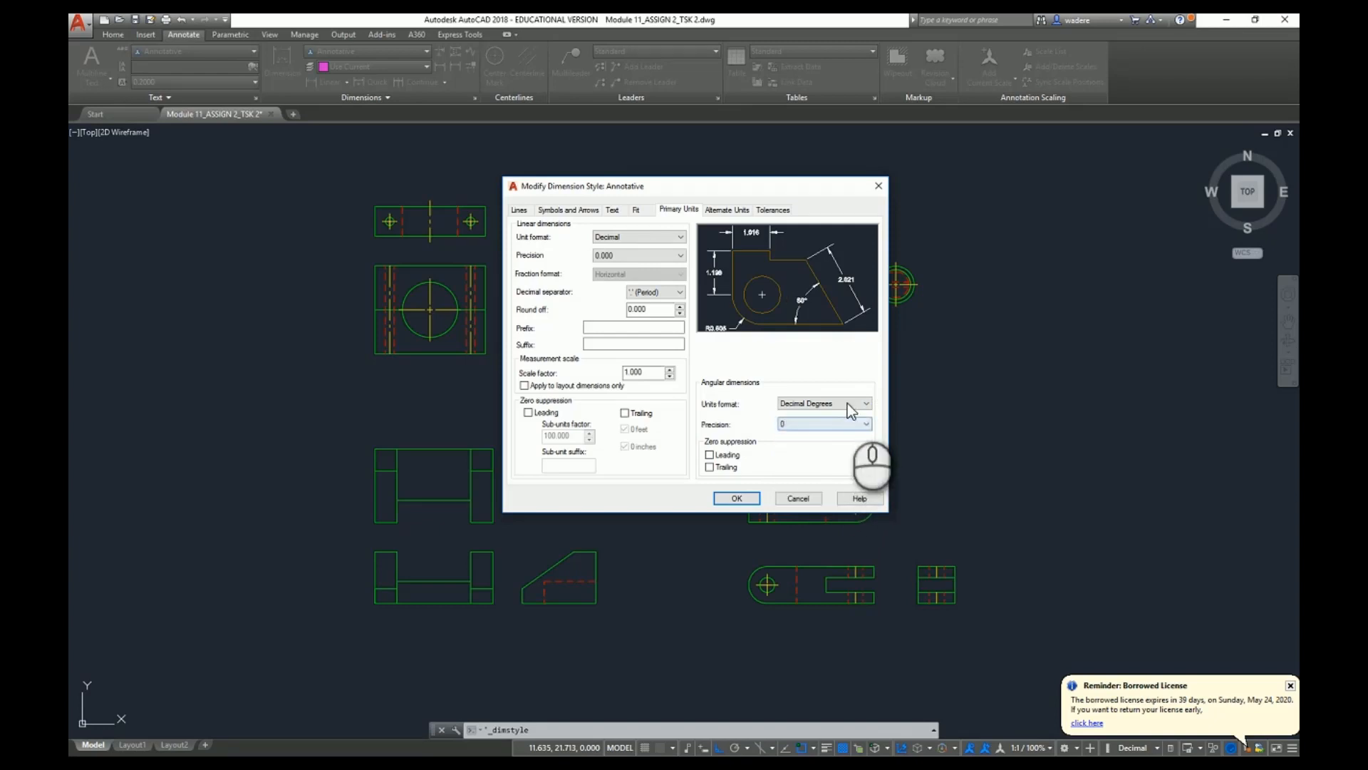
click(866, 424)
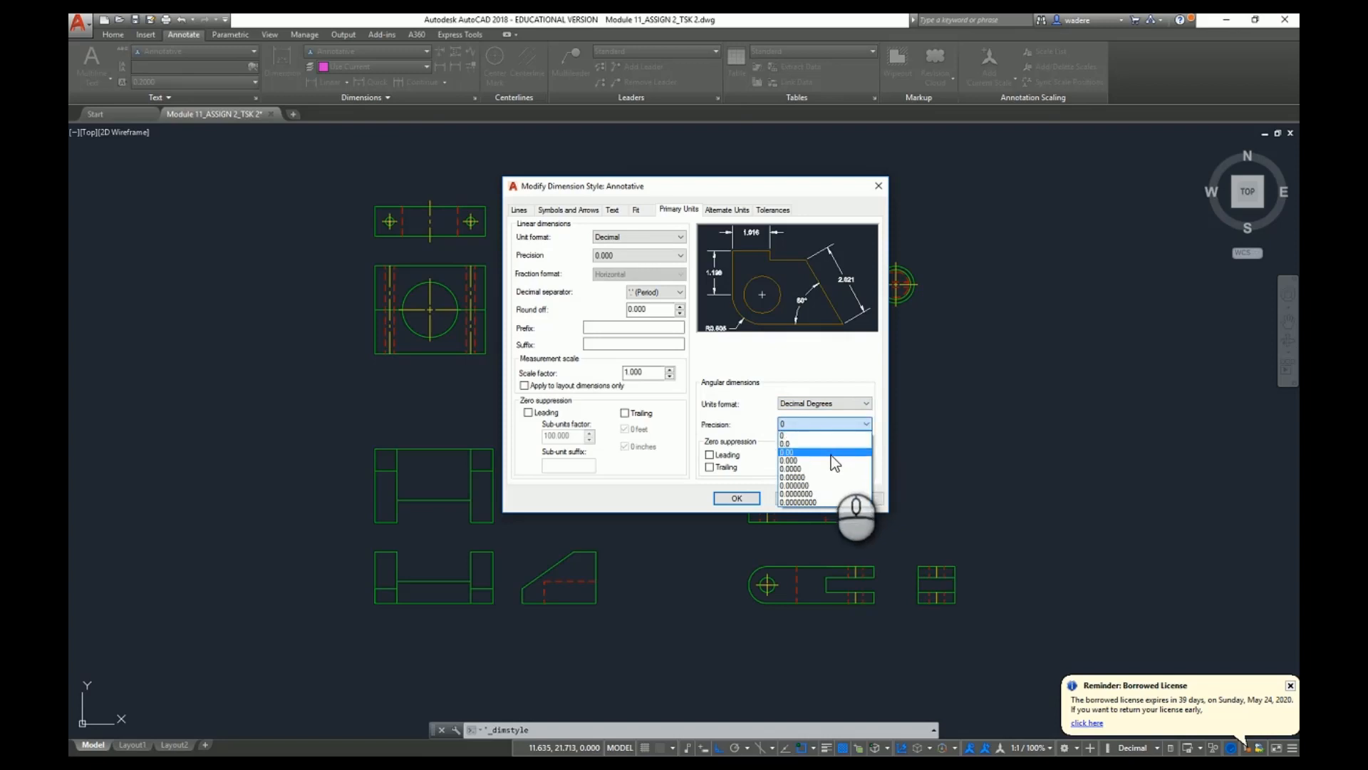
click(828, 460)
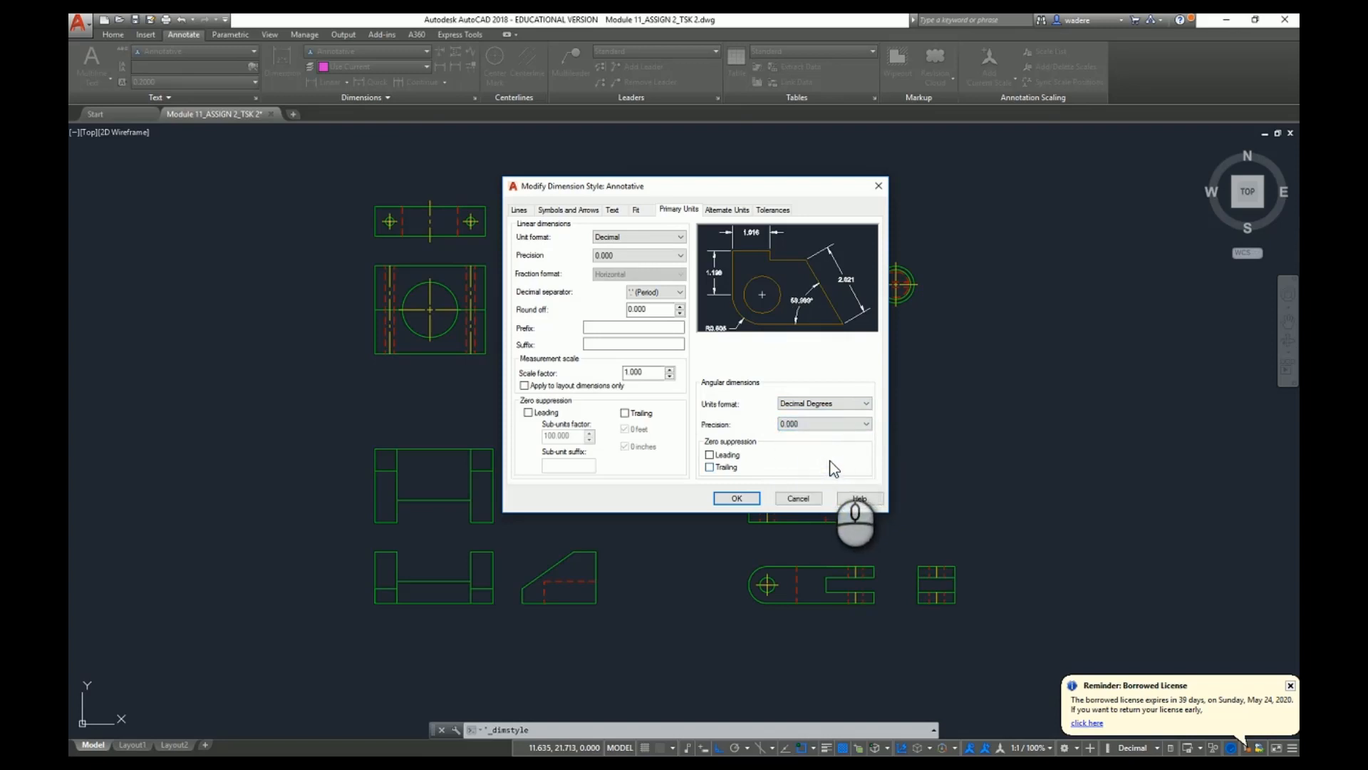
Step: Try displaying alternate units, review their unit formats, and turn the alternate units off again
click(734, 210)
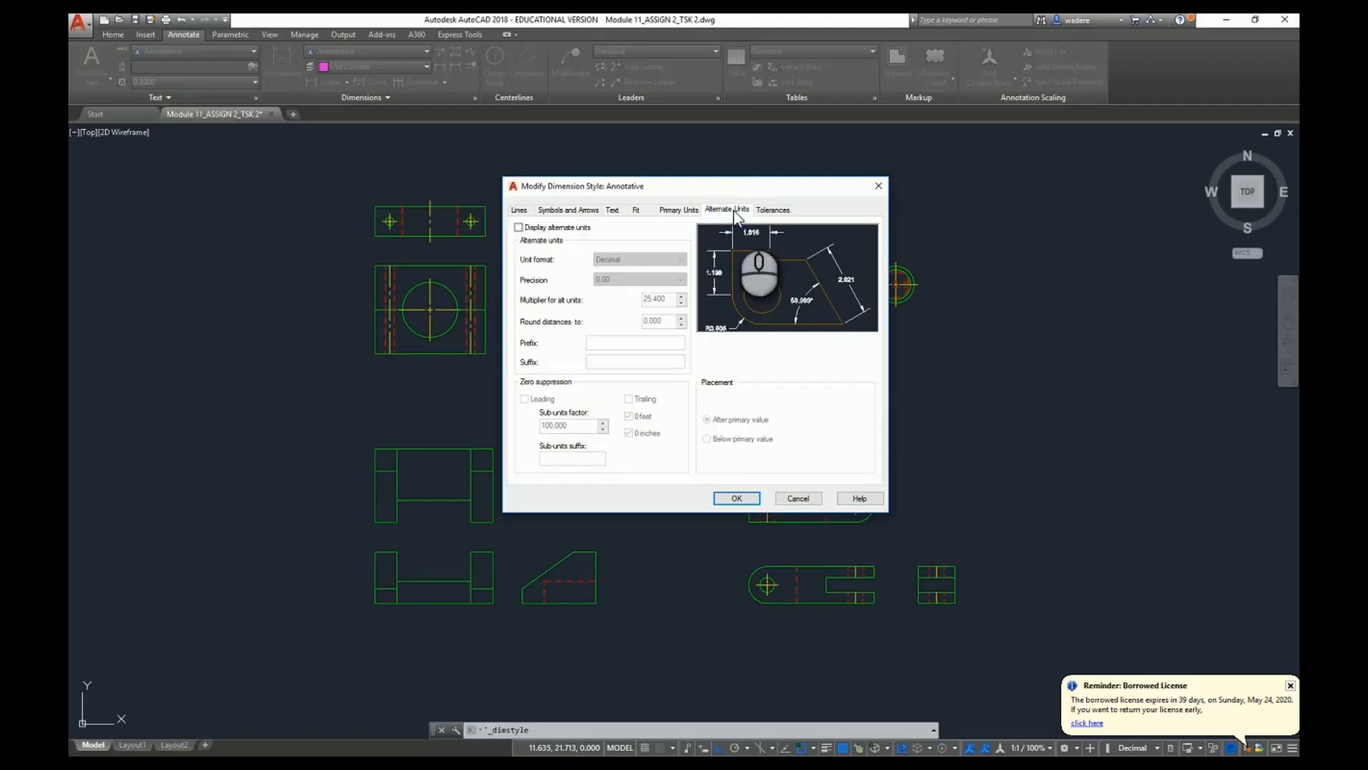
click(519, 228)
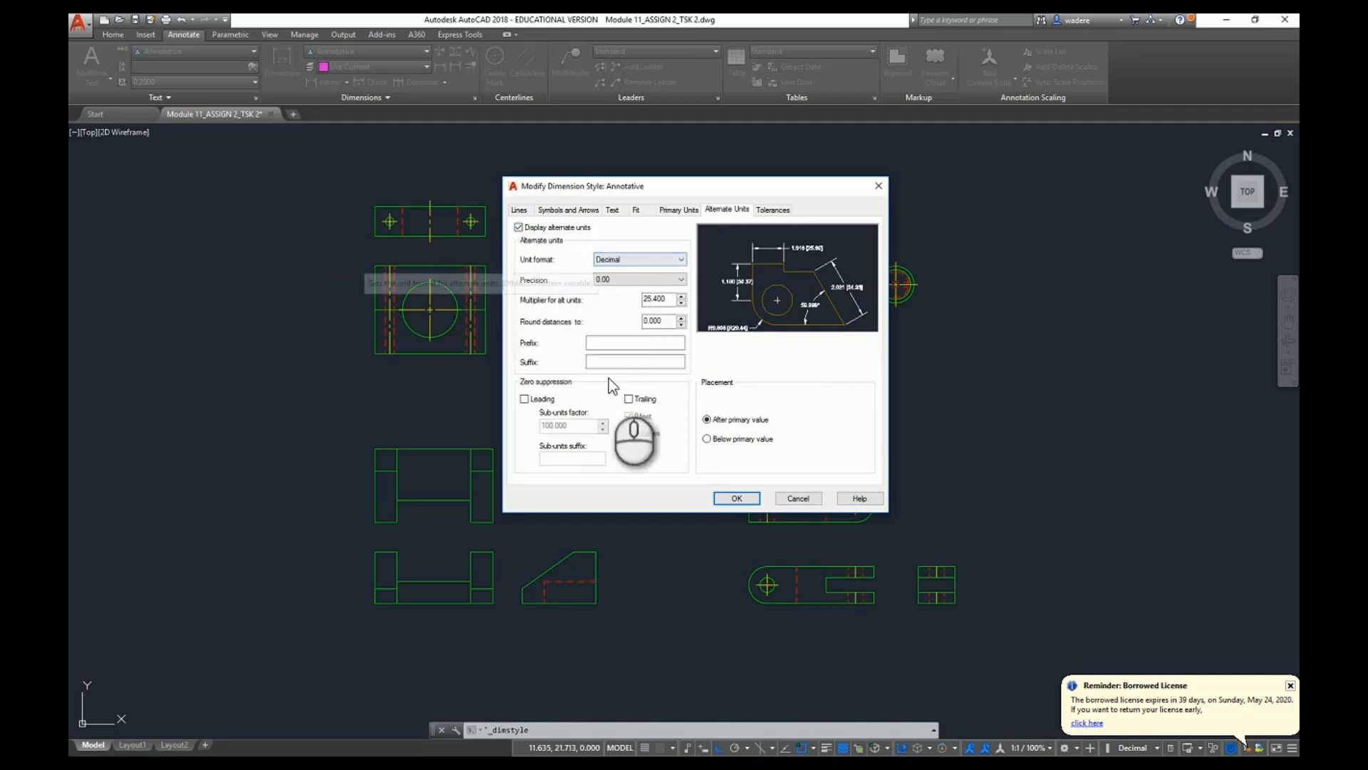
click(670, 261)
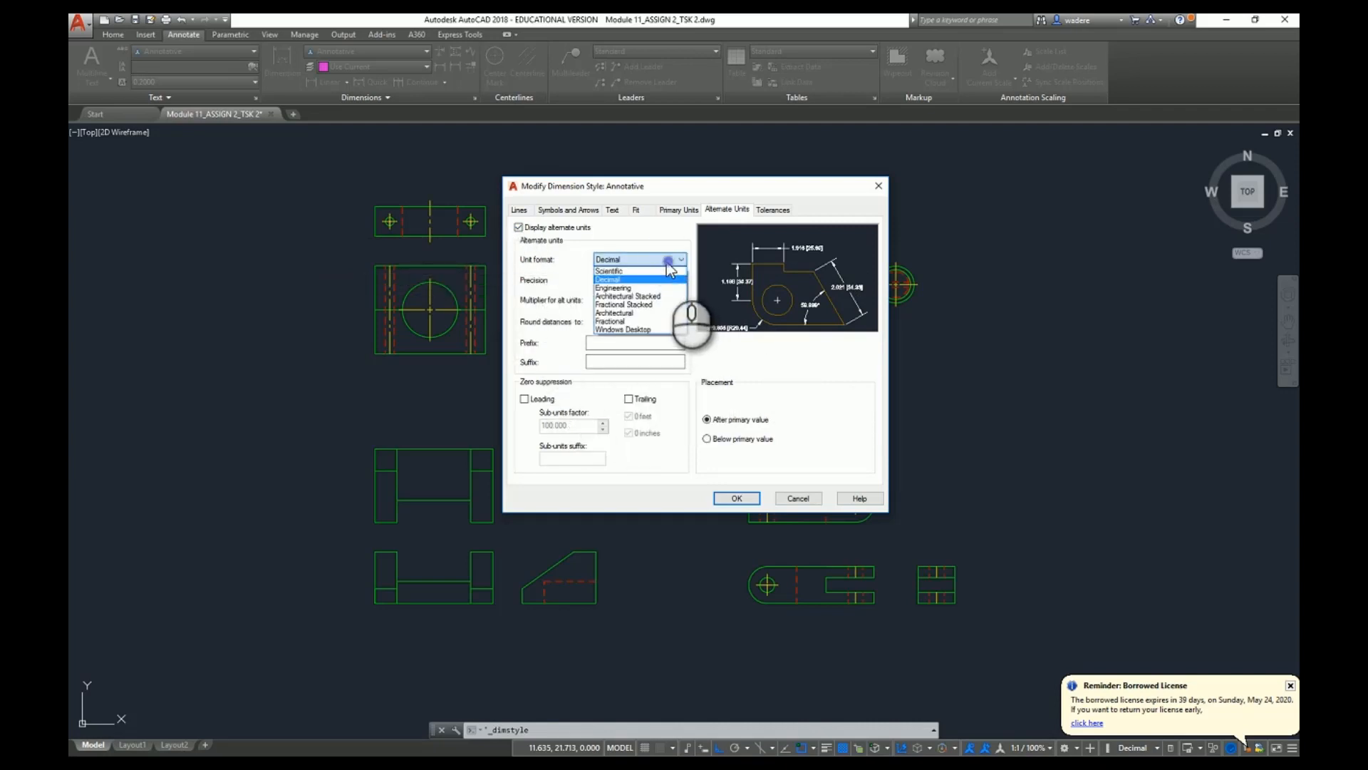
click(518, 229)
Step: Try the Symmetrical, Deviation, Limits and Basic tolerance methods and return the method to None
click(772, 209)
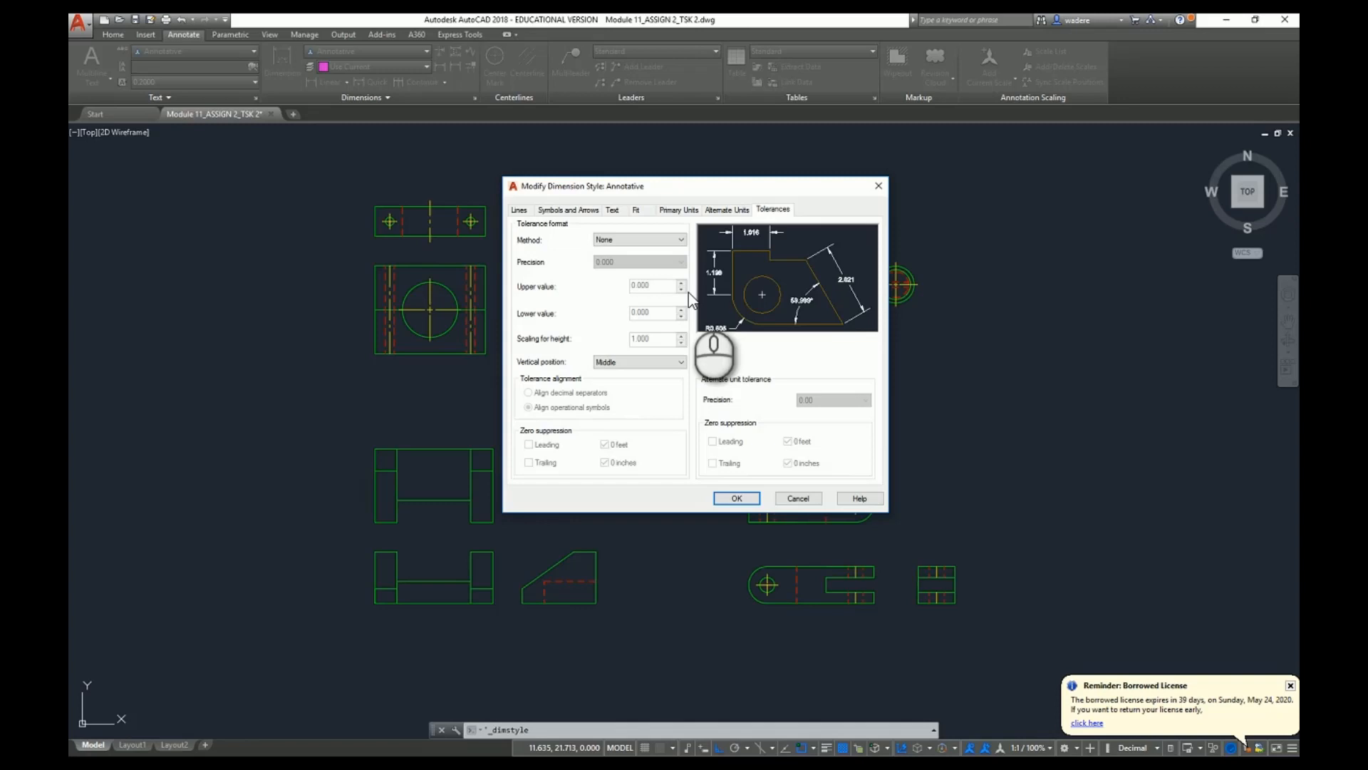
click(682, 239)
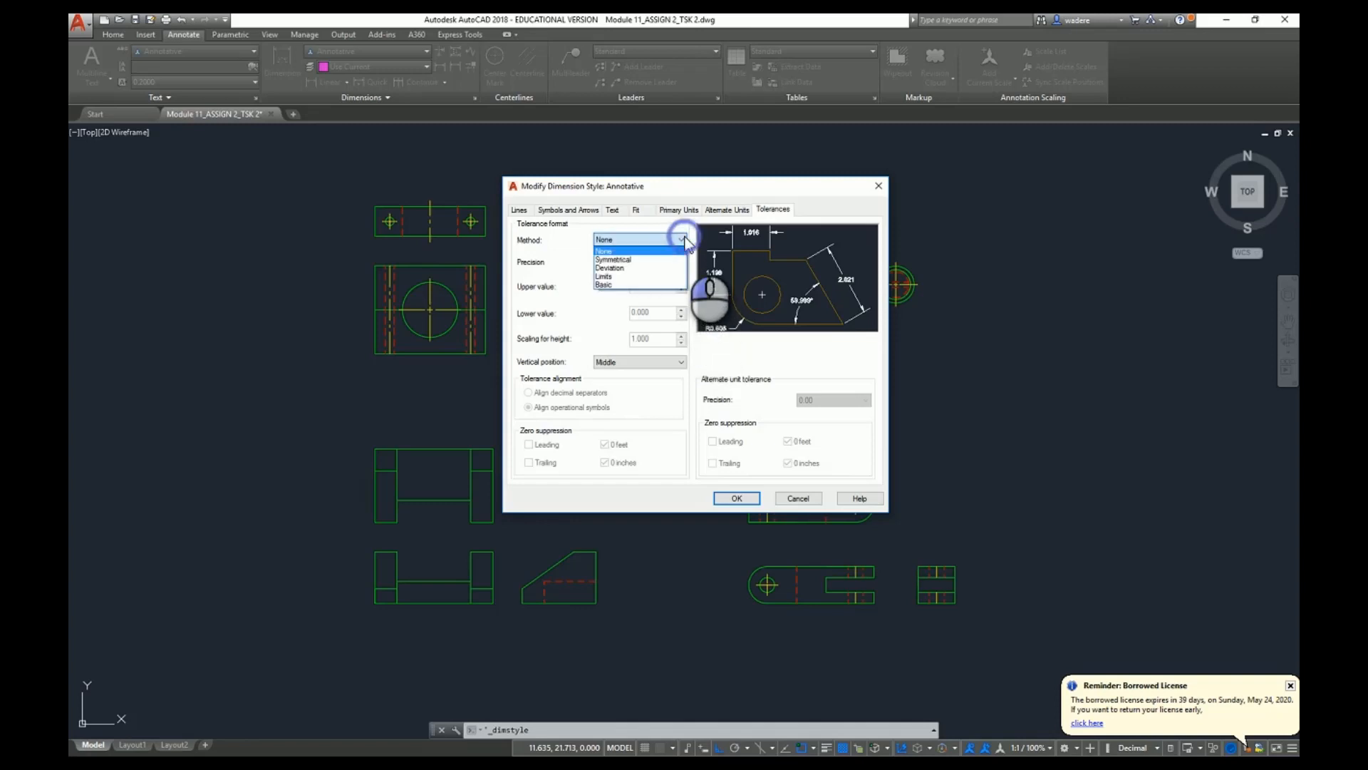
click(611, 260)
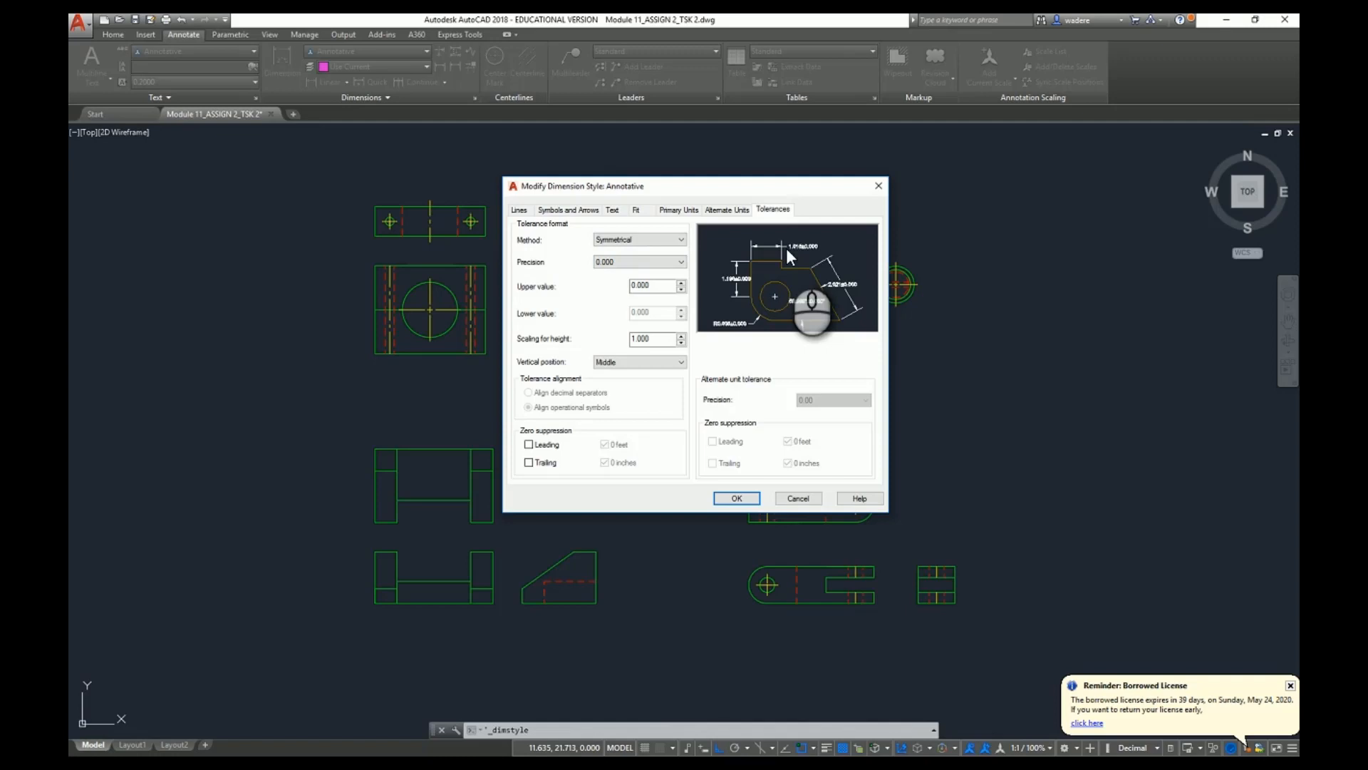
click(681, 239)
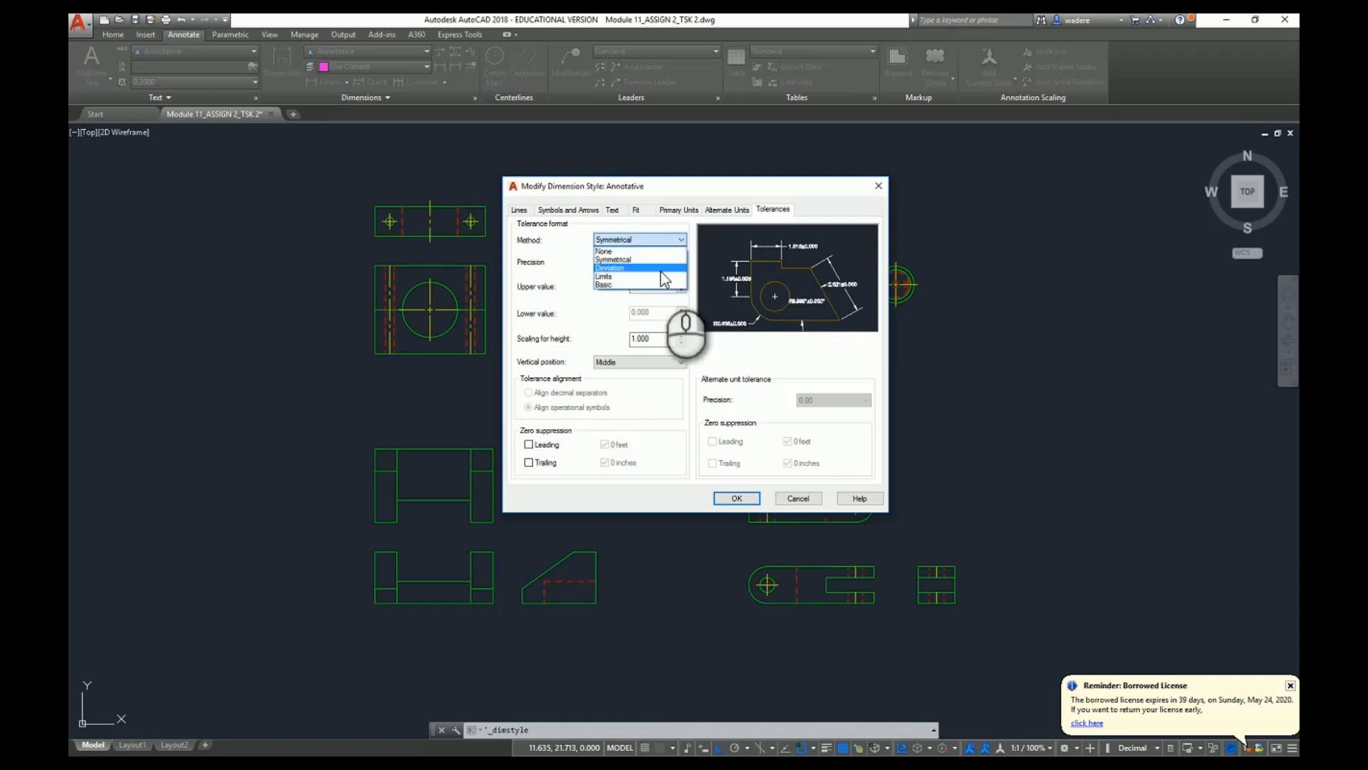
click(659, 271)
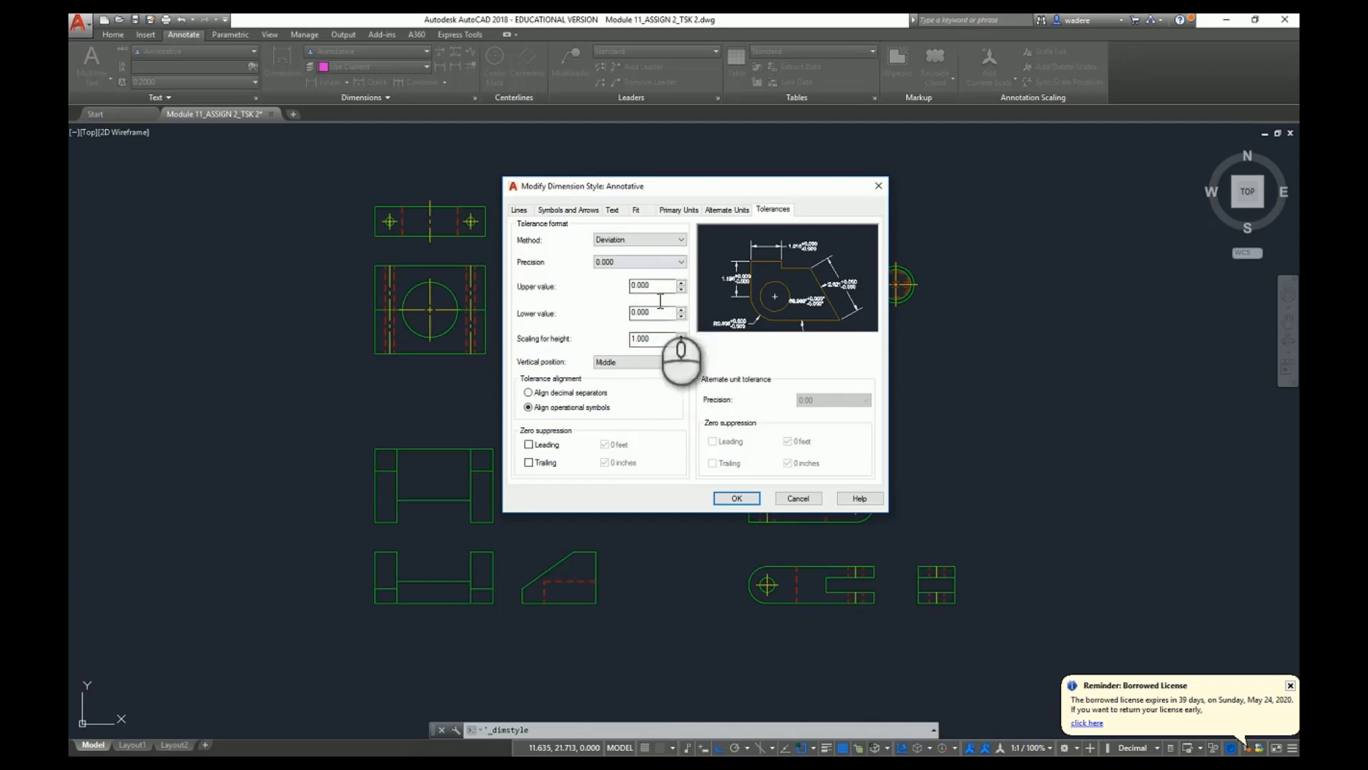
click(682, 240)
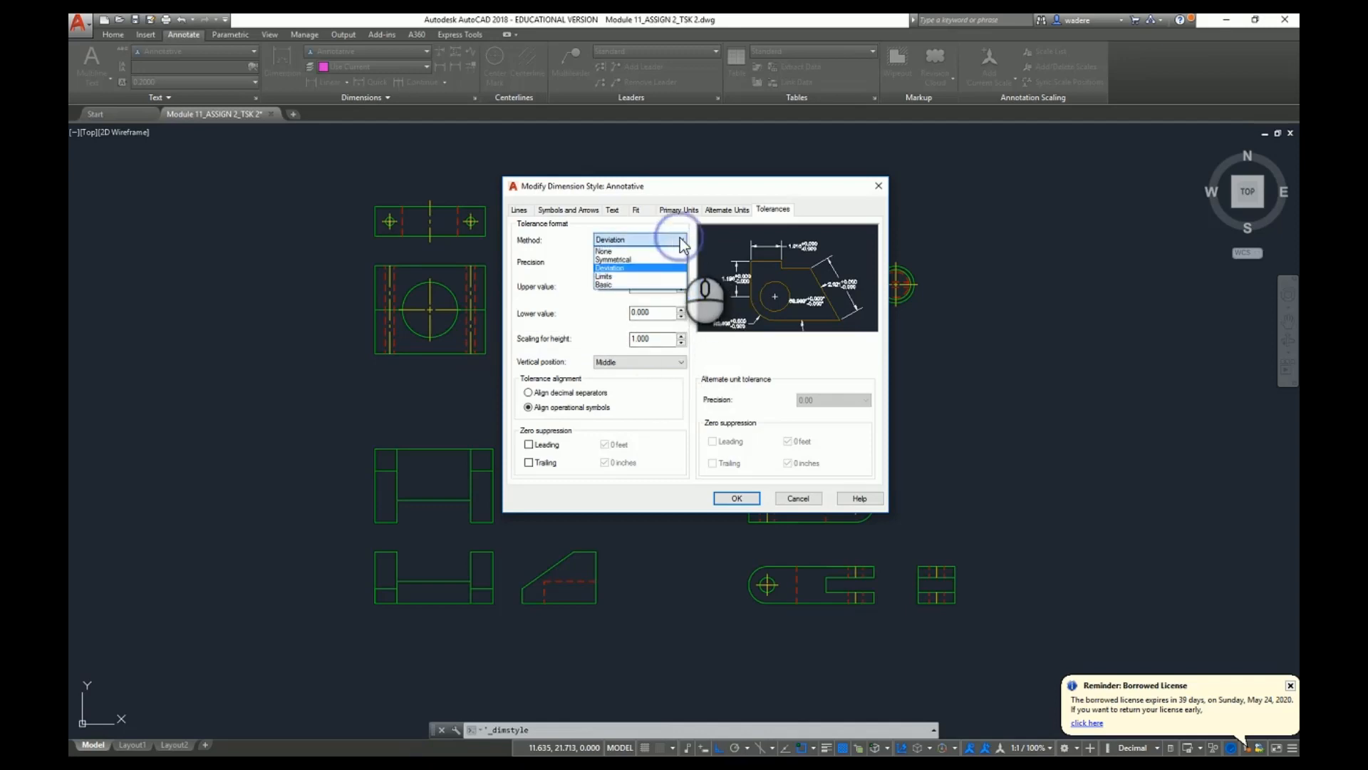
click(634, 278)
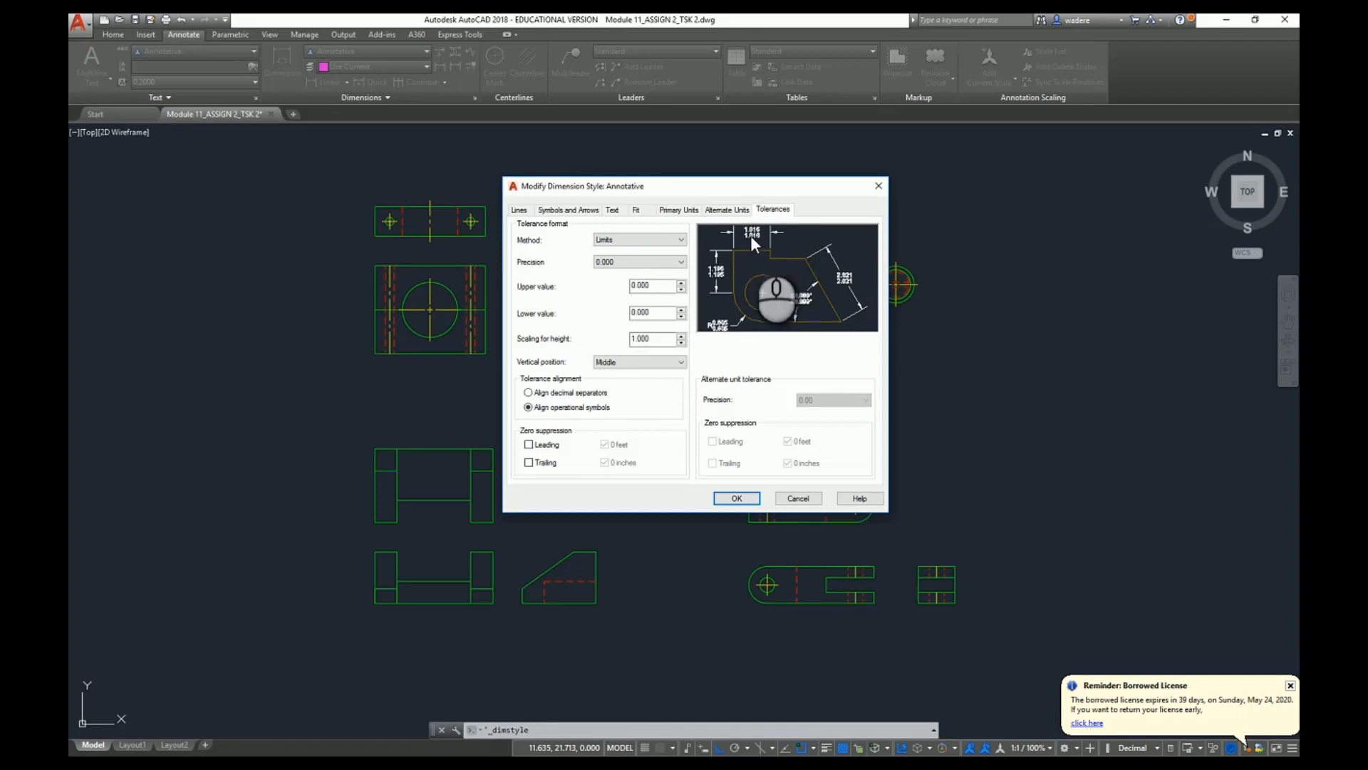
click(682, 240)
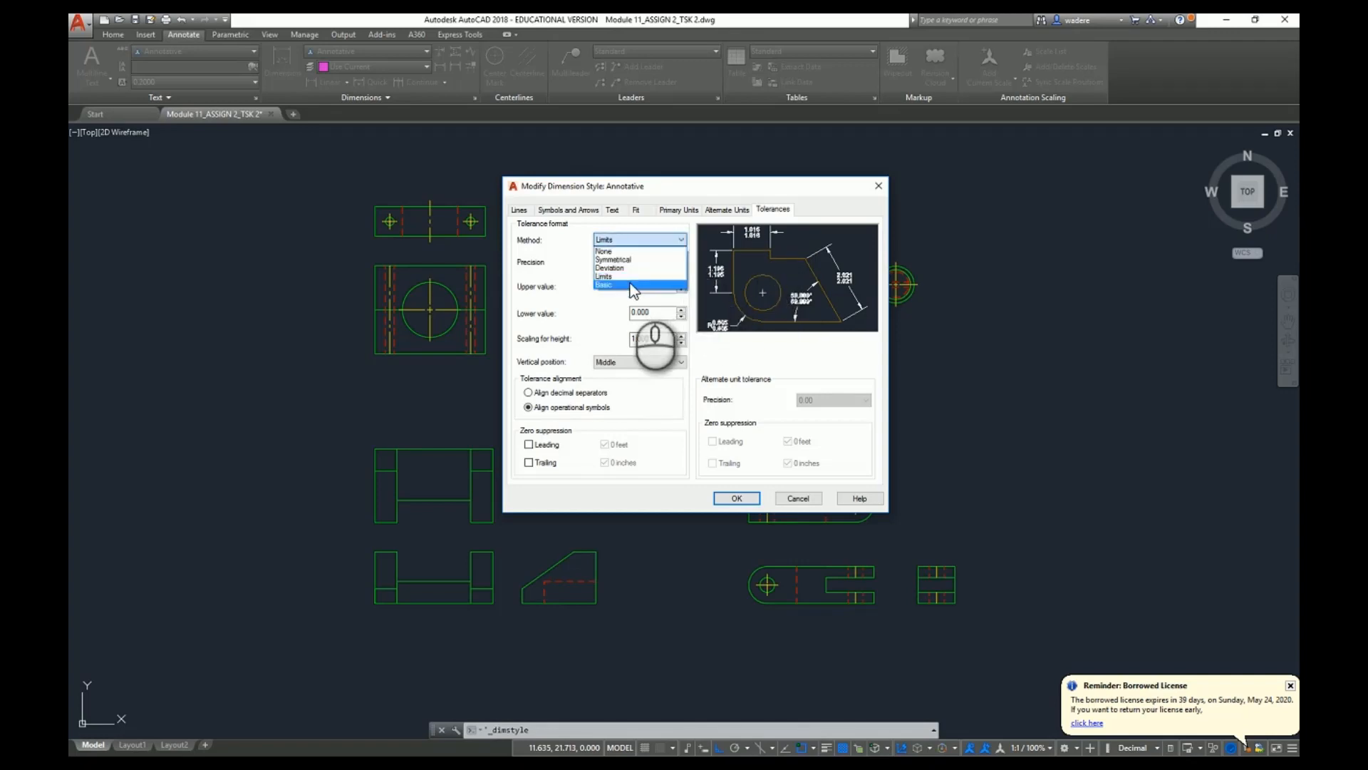
click(627, 281)
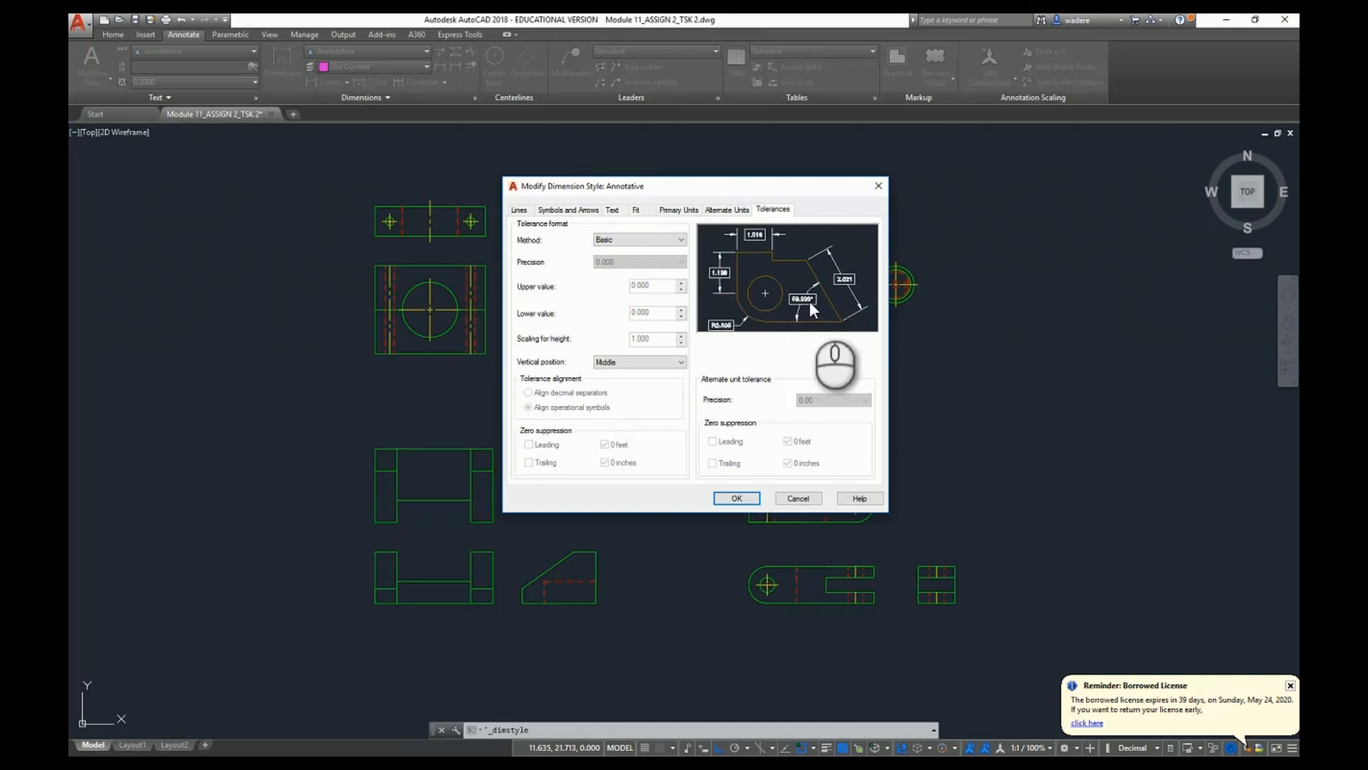
click(682, 242)
click(653, 249)
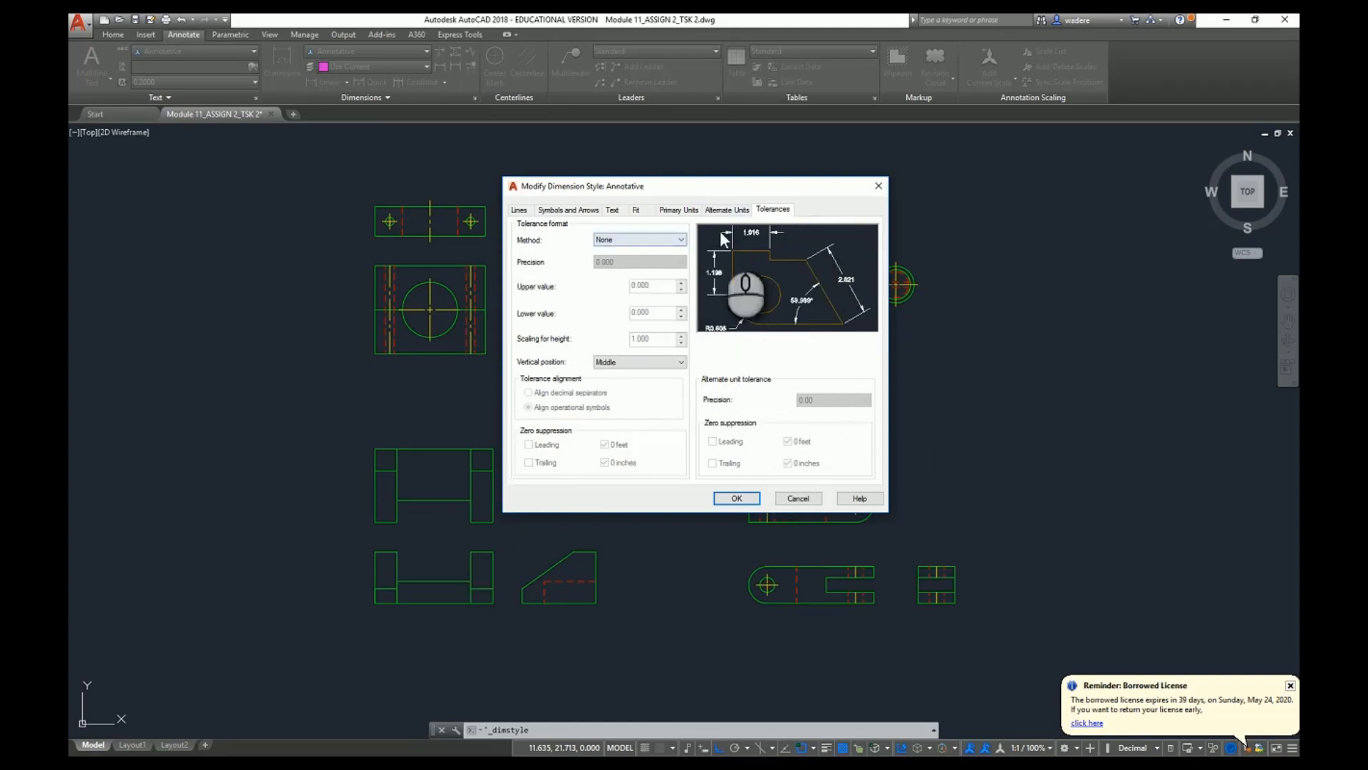
Step: Accept the Annotative style's changes and create a new dimension style named architectural based on Annotative for all dimensions
click(735, 500)
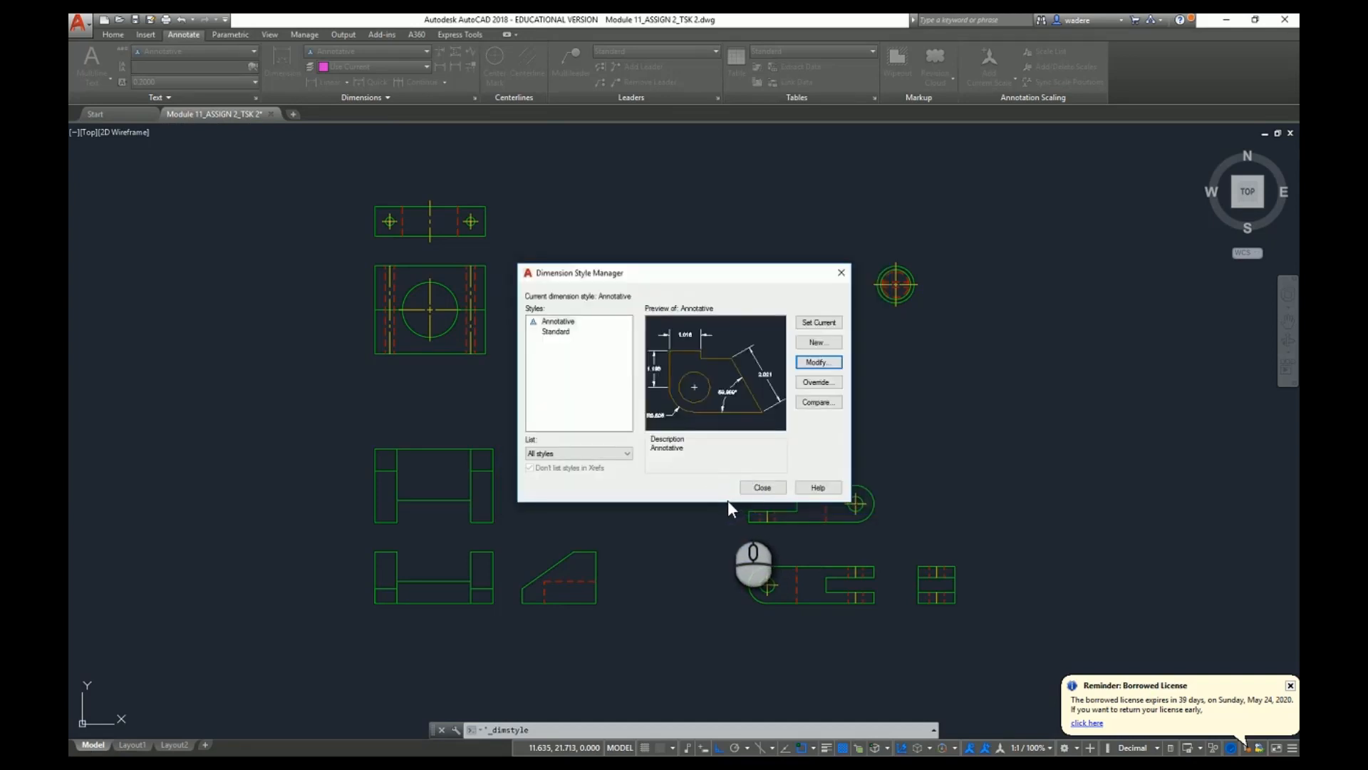
click(559, 323)
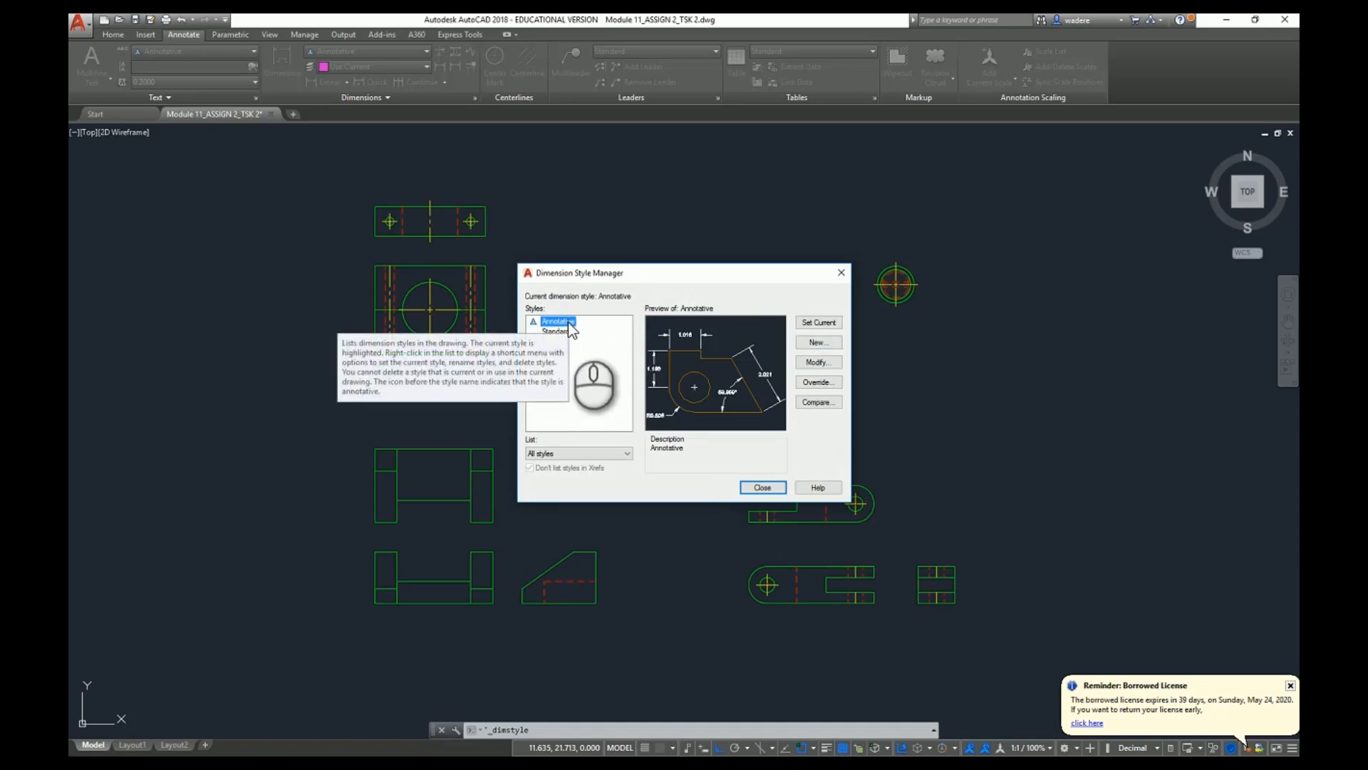
click(816, 342)
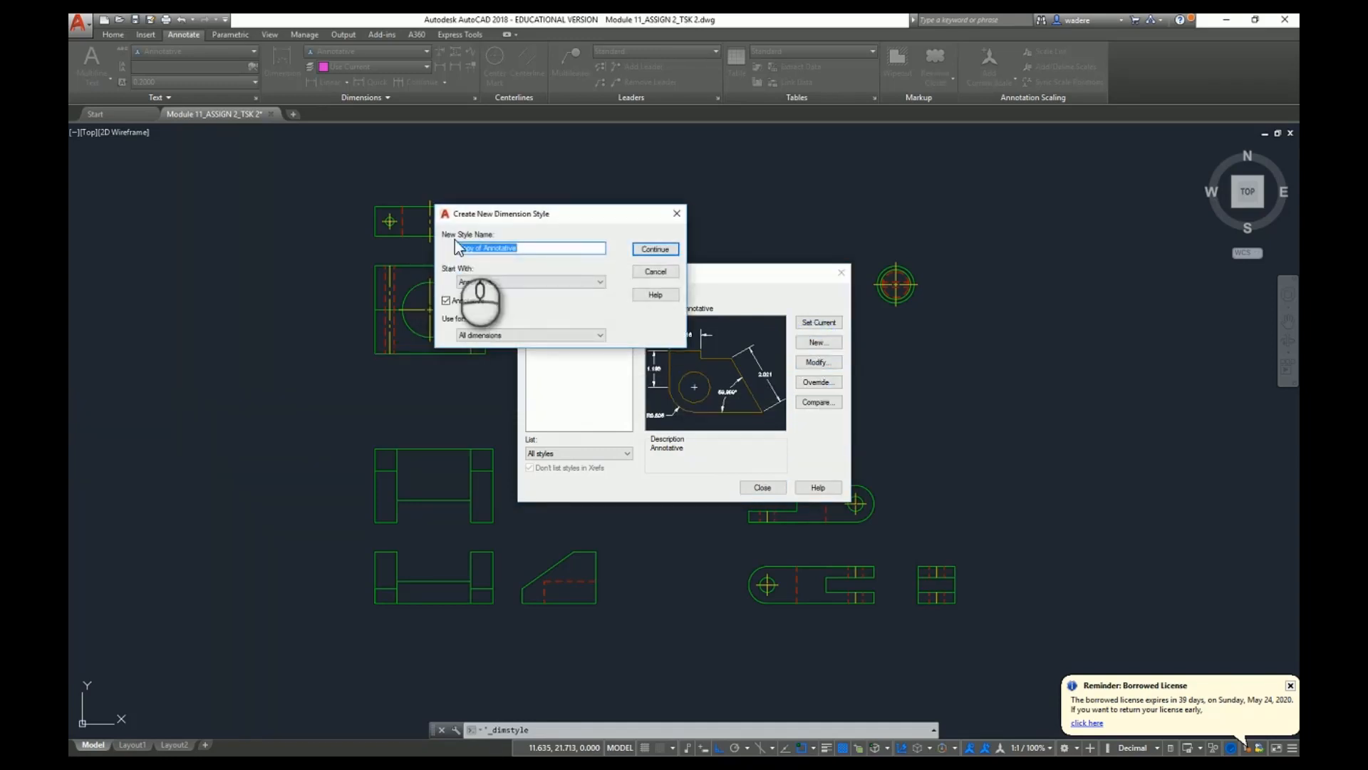
drag(530, 247, 421, 248)
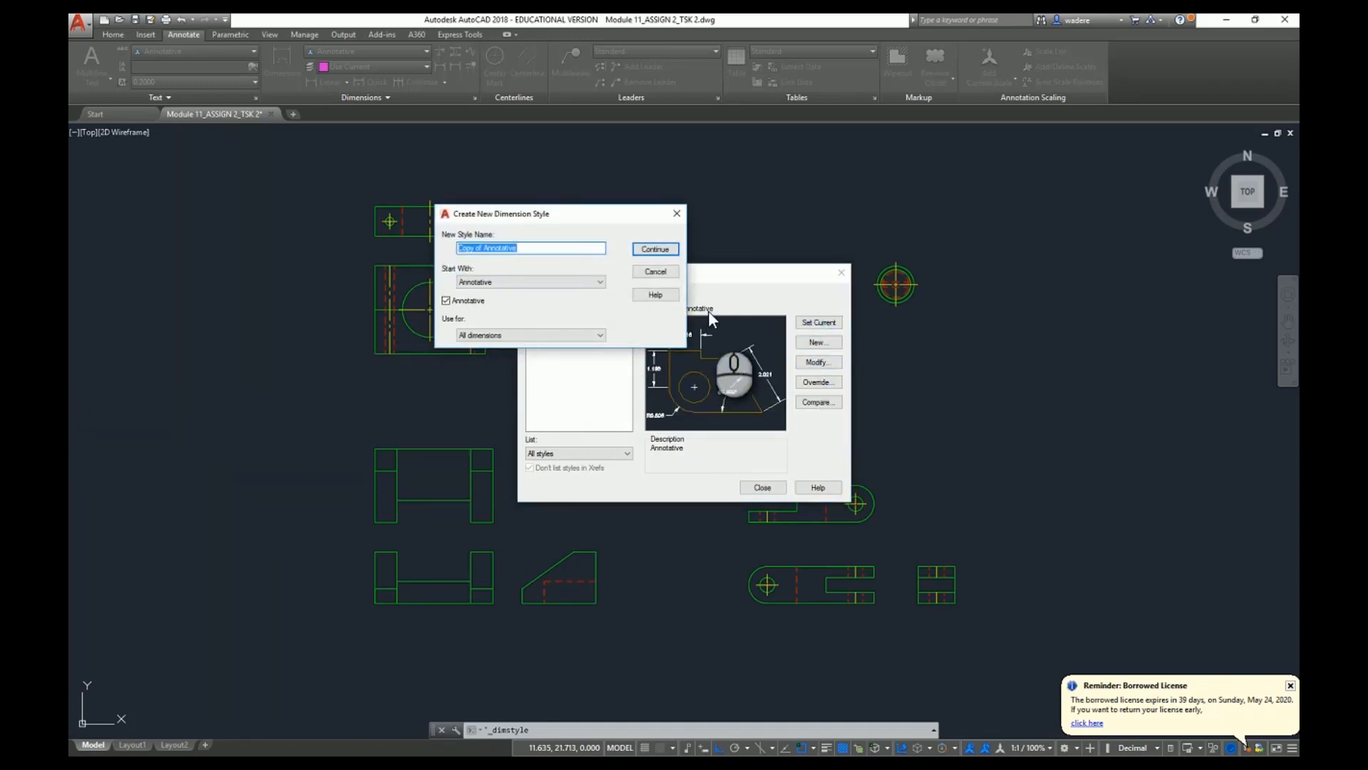
text(architectural)
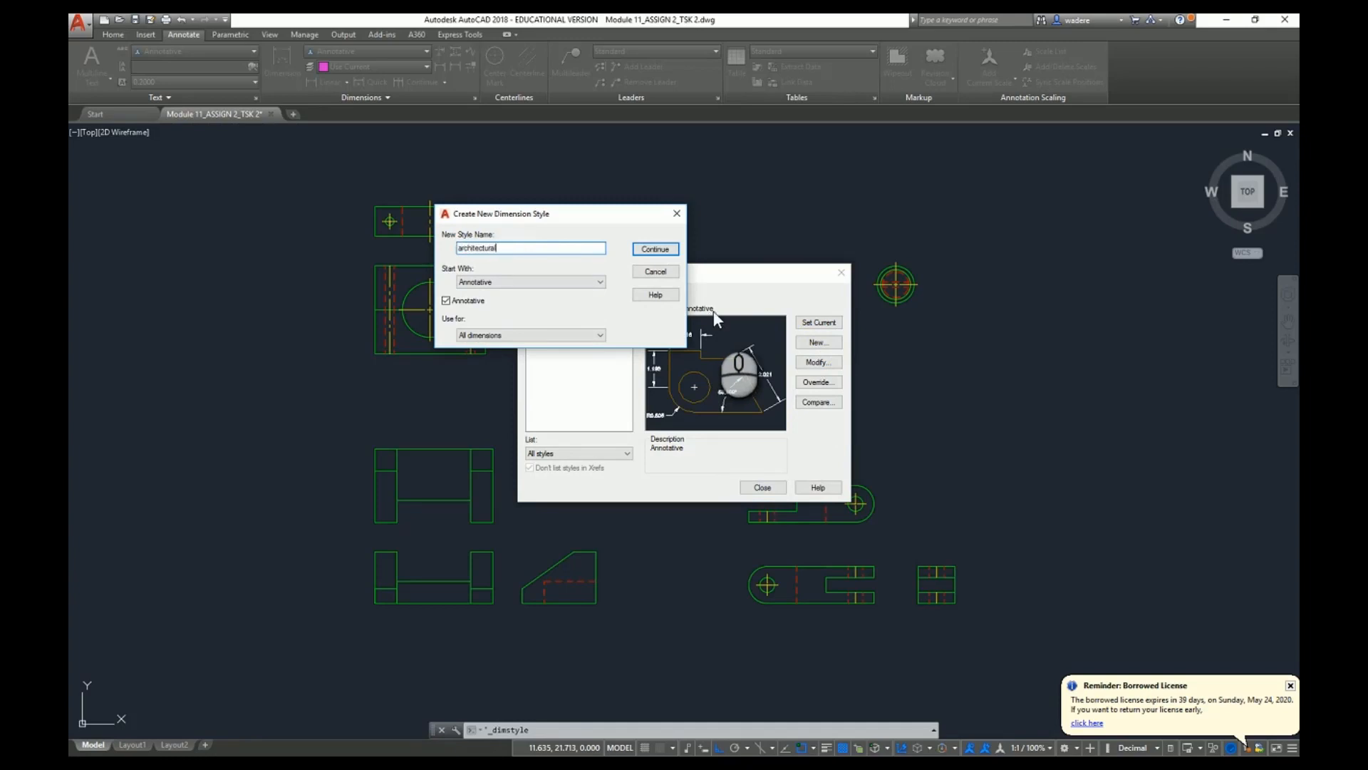
click(649, 251)
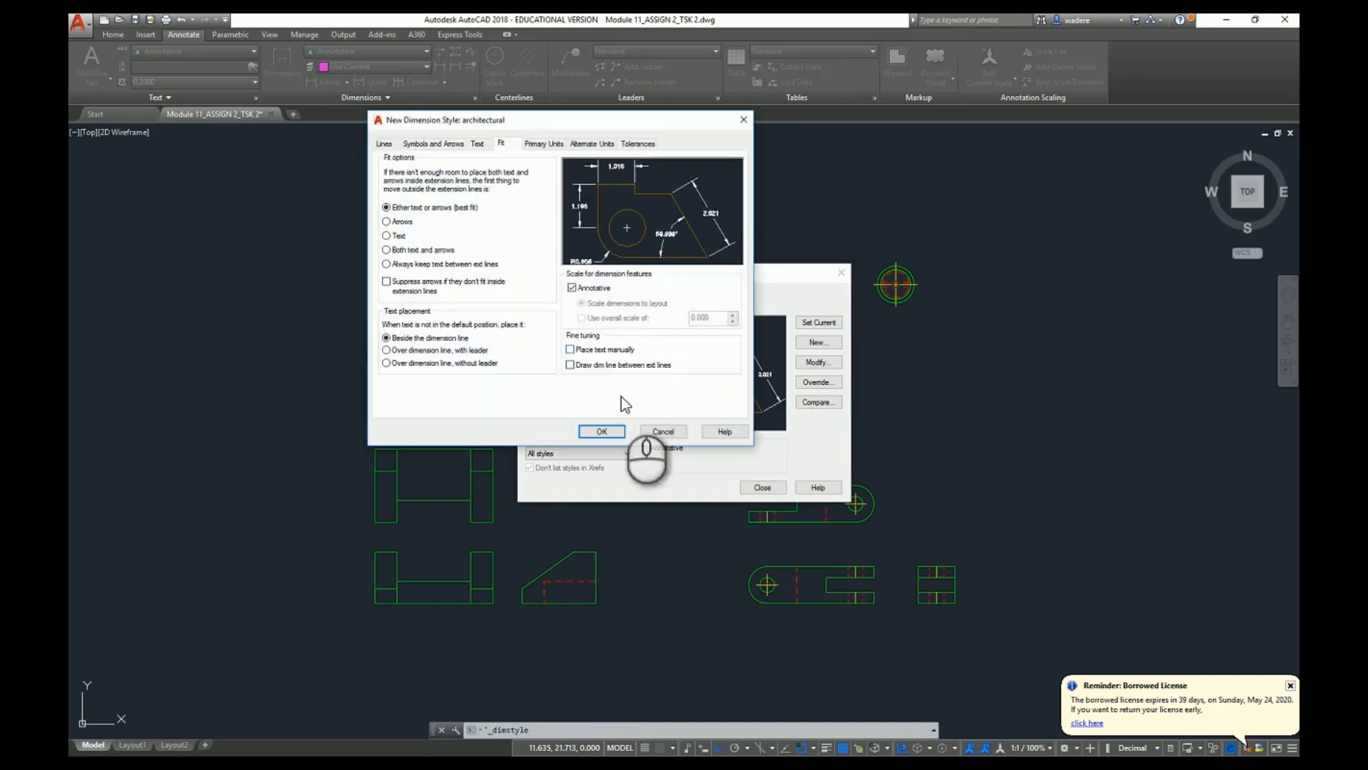
Step: Set the architectural style's first and second arrowheads to Architectural tick
click(384, 144)
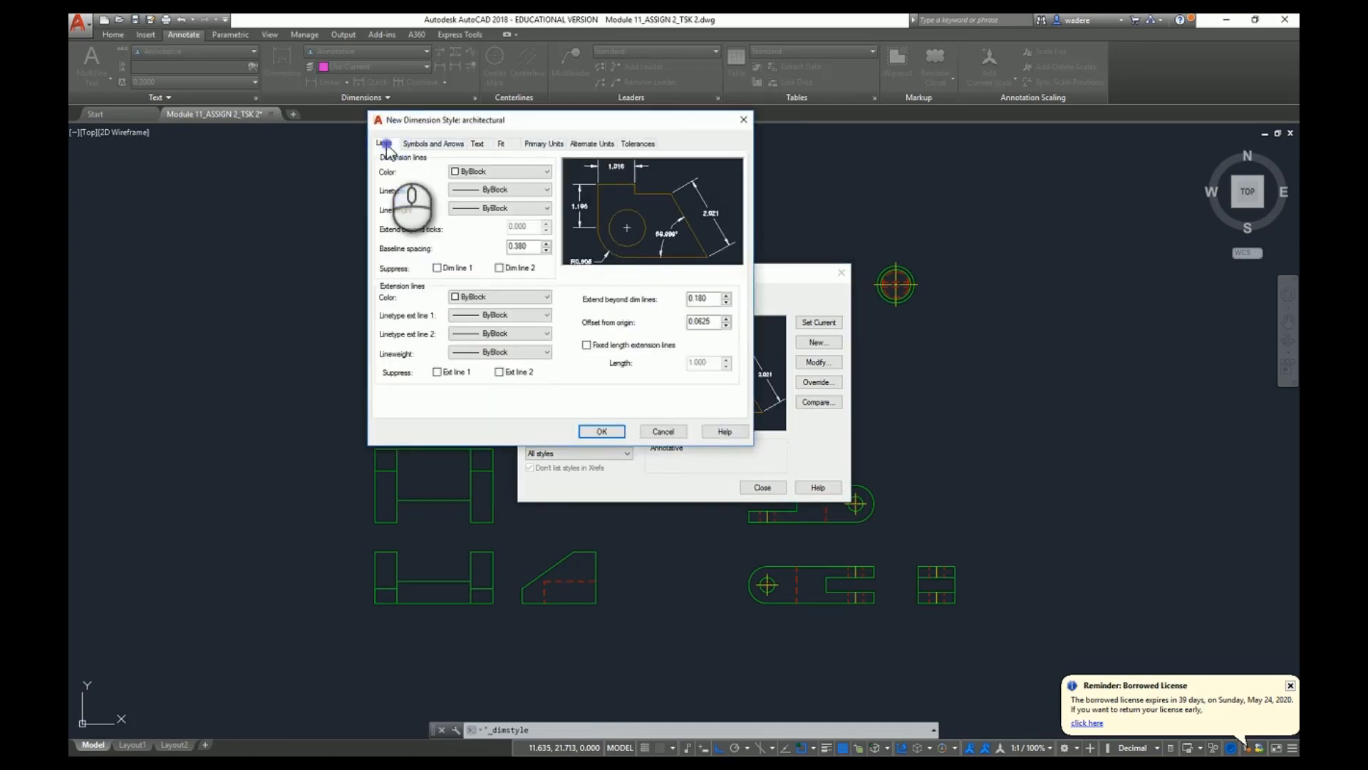
click(426, 145)
click(535, 183)
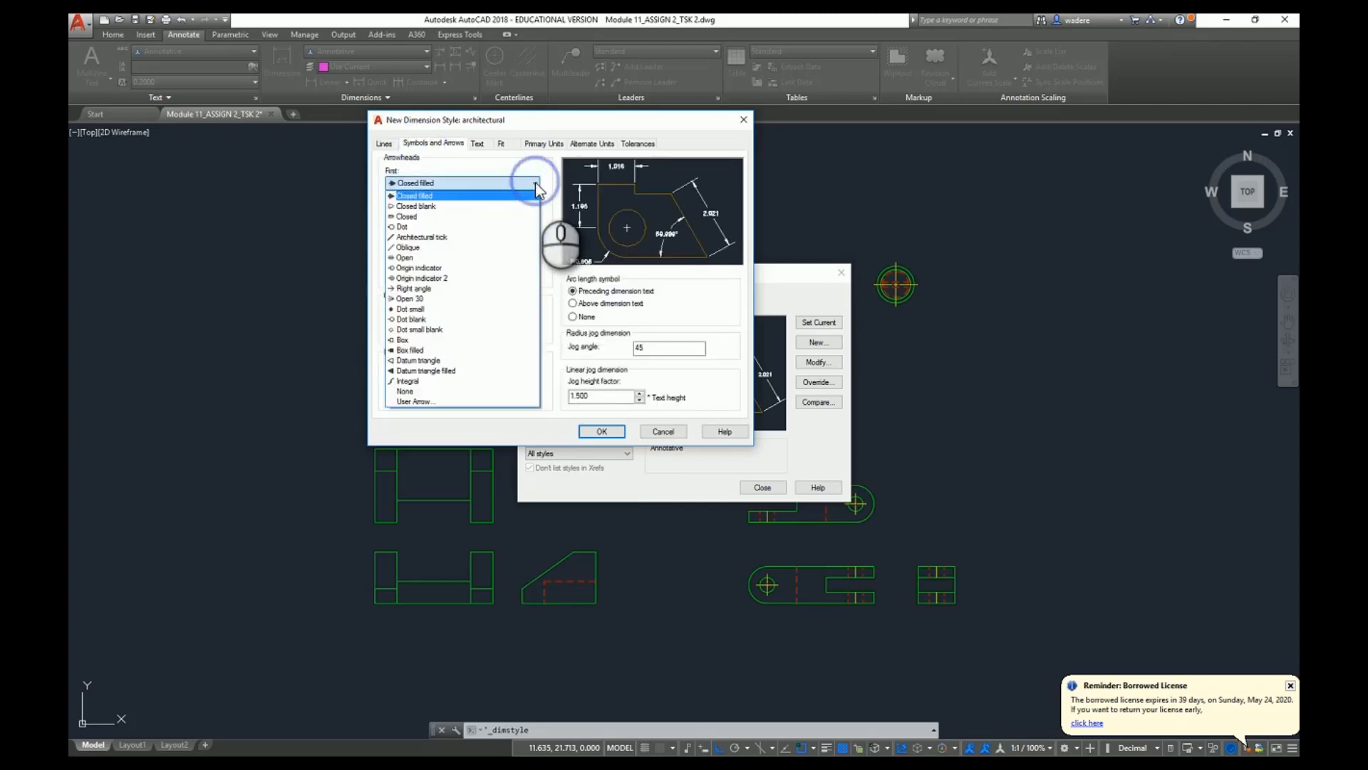
click(464, 238)
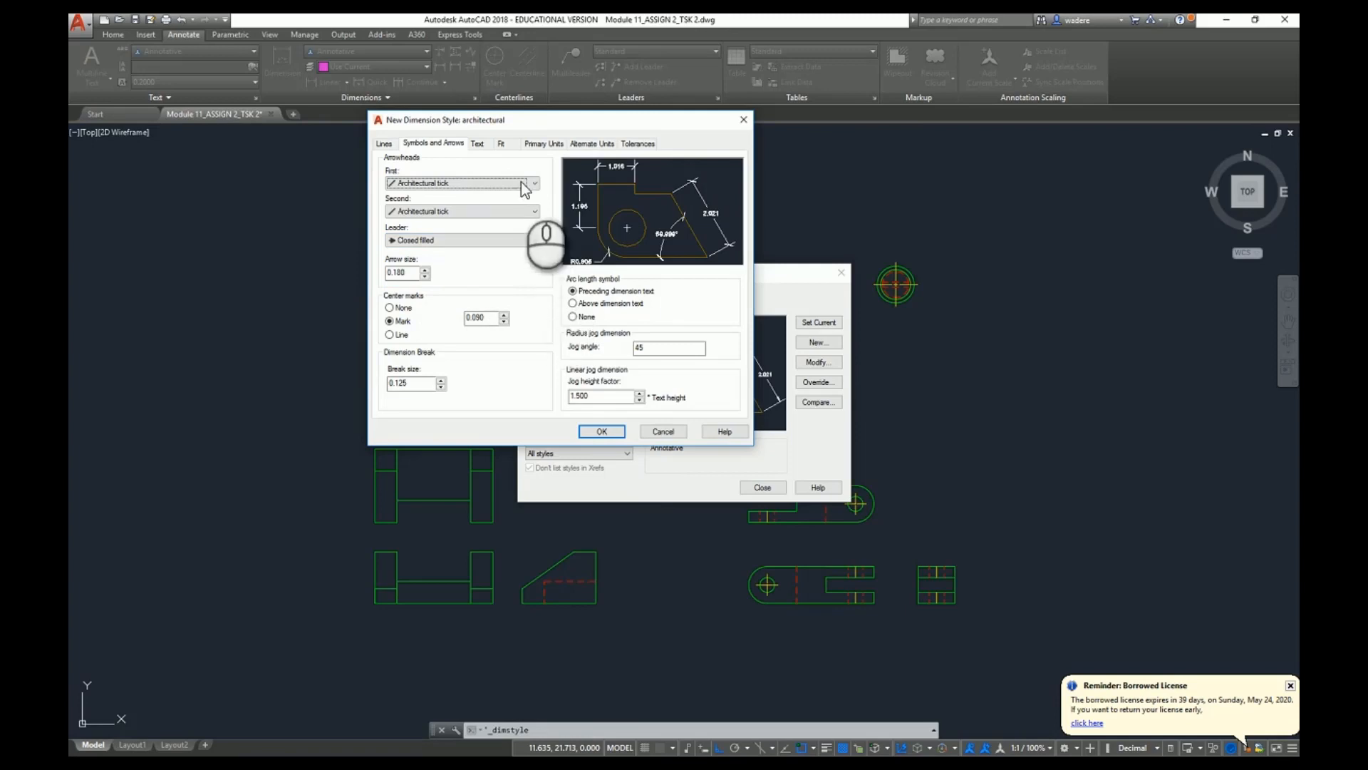
Step: Set the architectural style's linear unit format to Architectural with precision 0'-0 1/16" and accept the new style
click(478, 145)
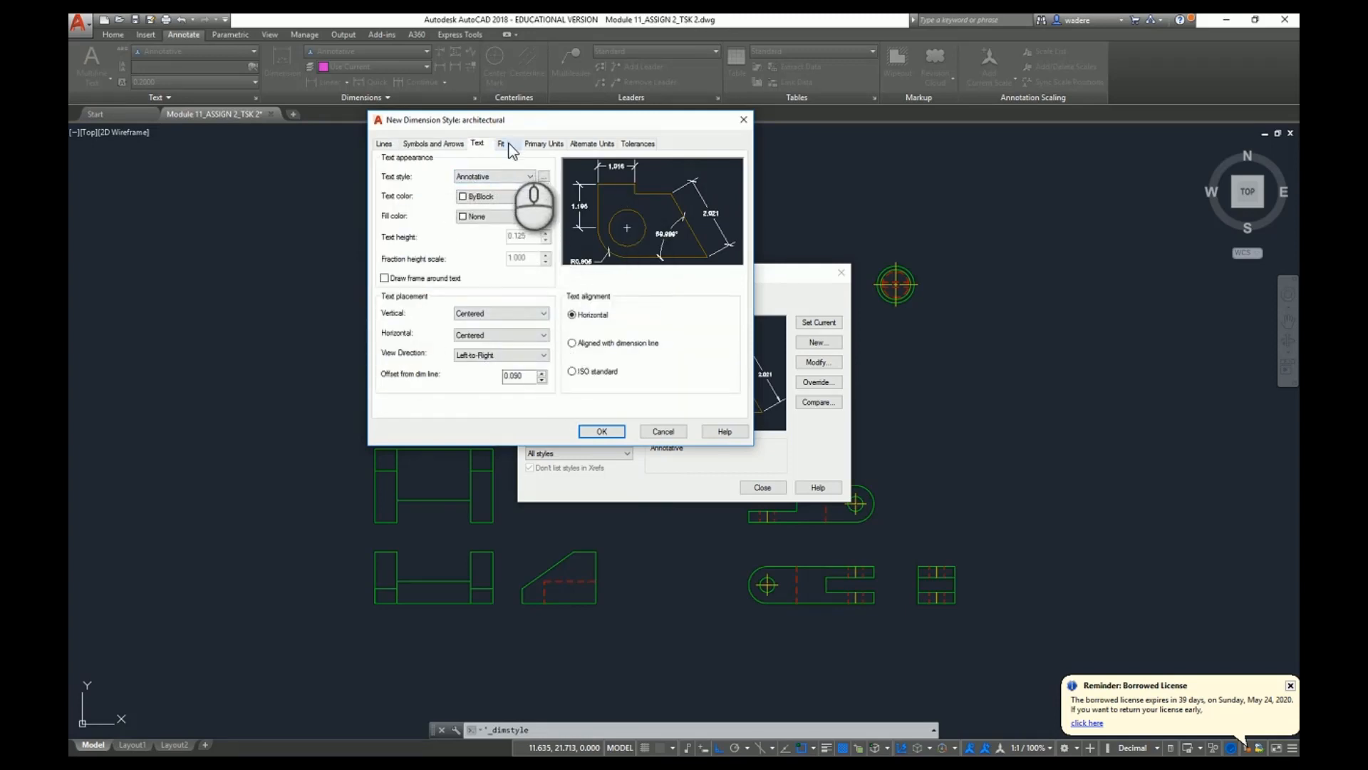
click(538, 144)
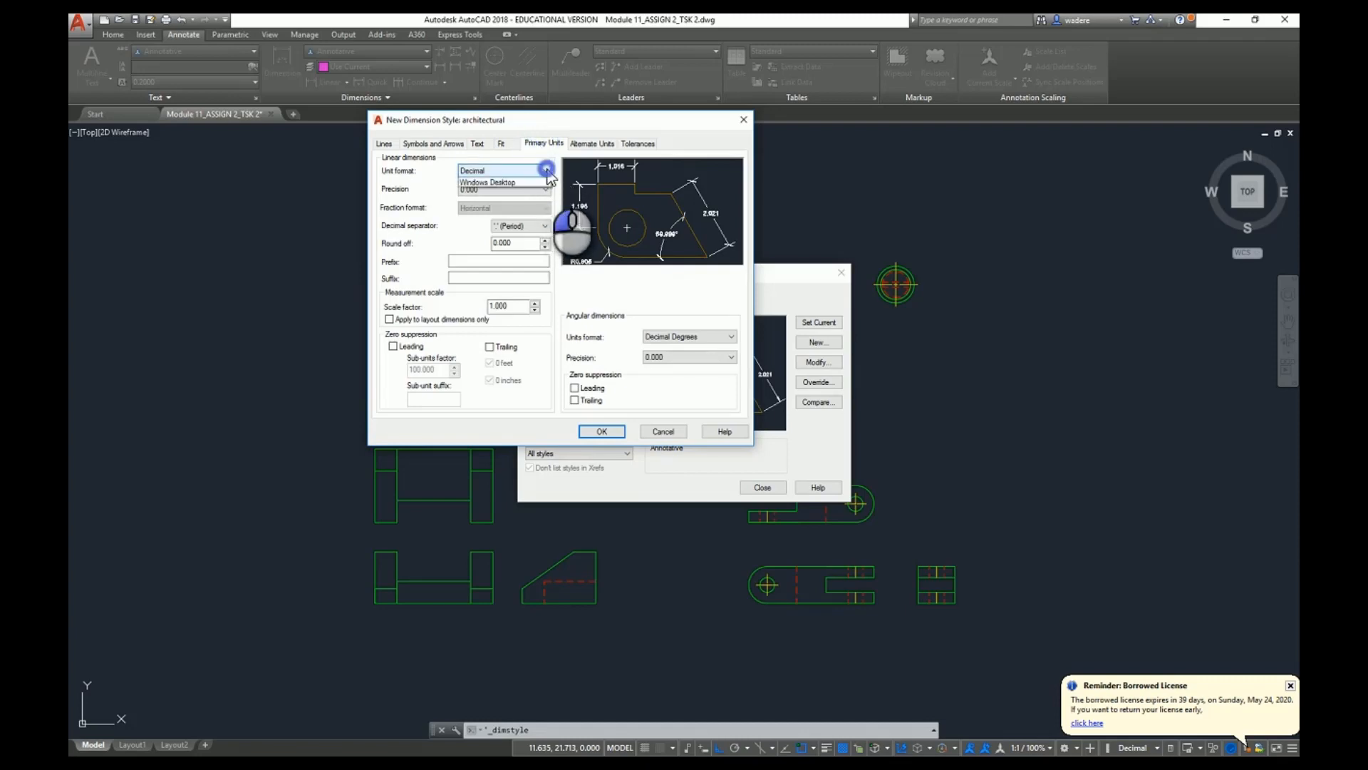
click(514, 209)
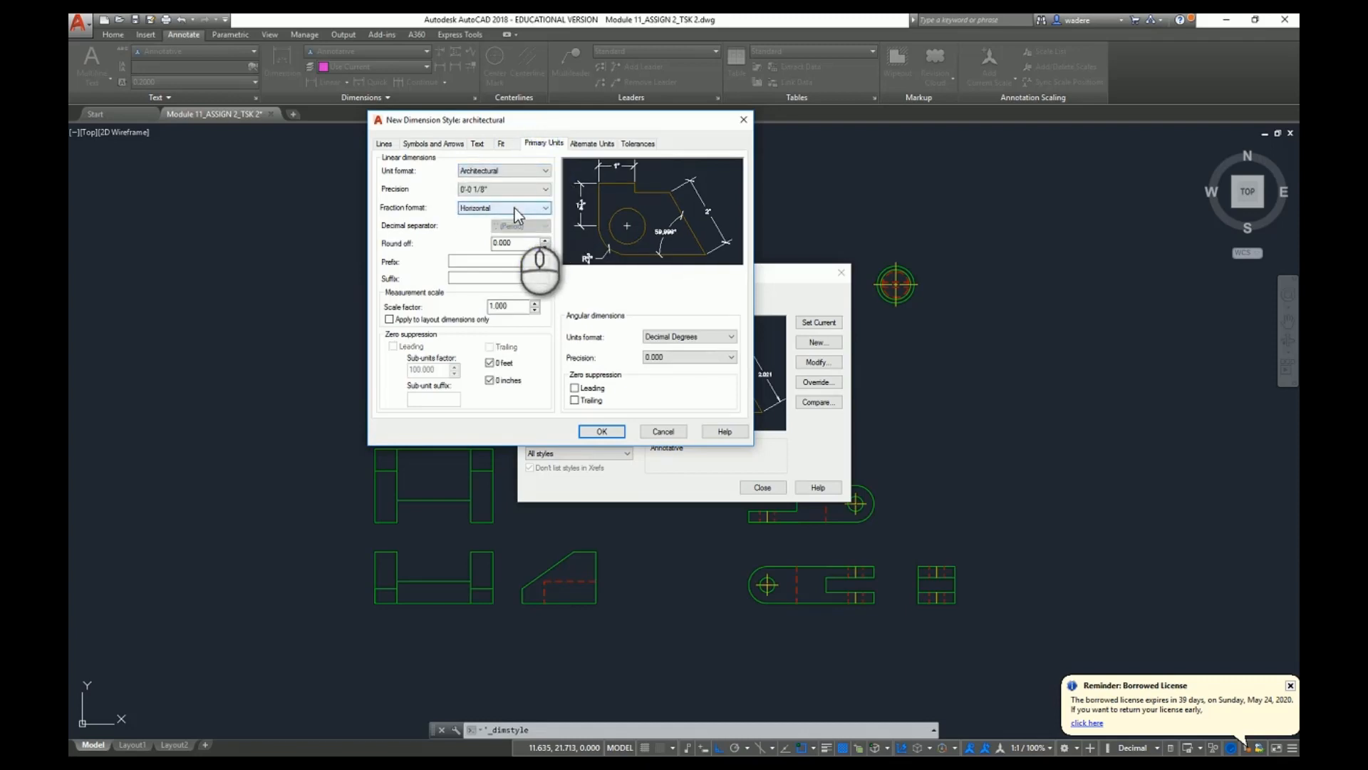
click(546, 189)
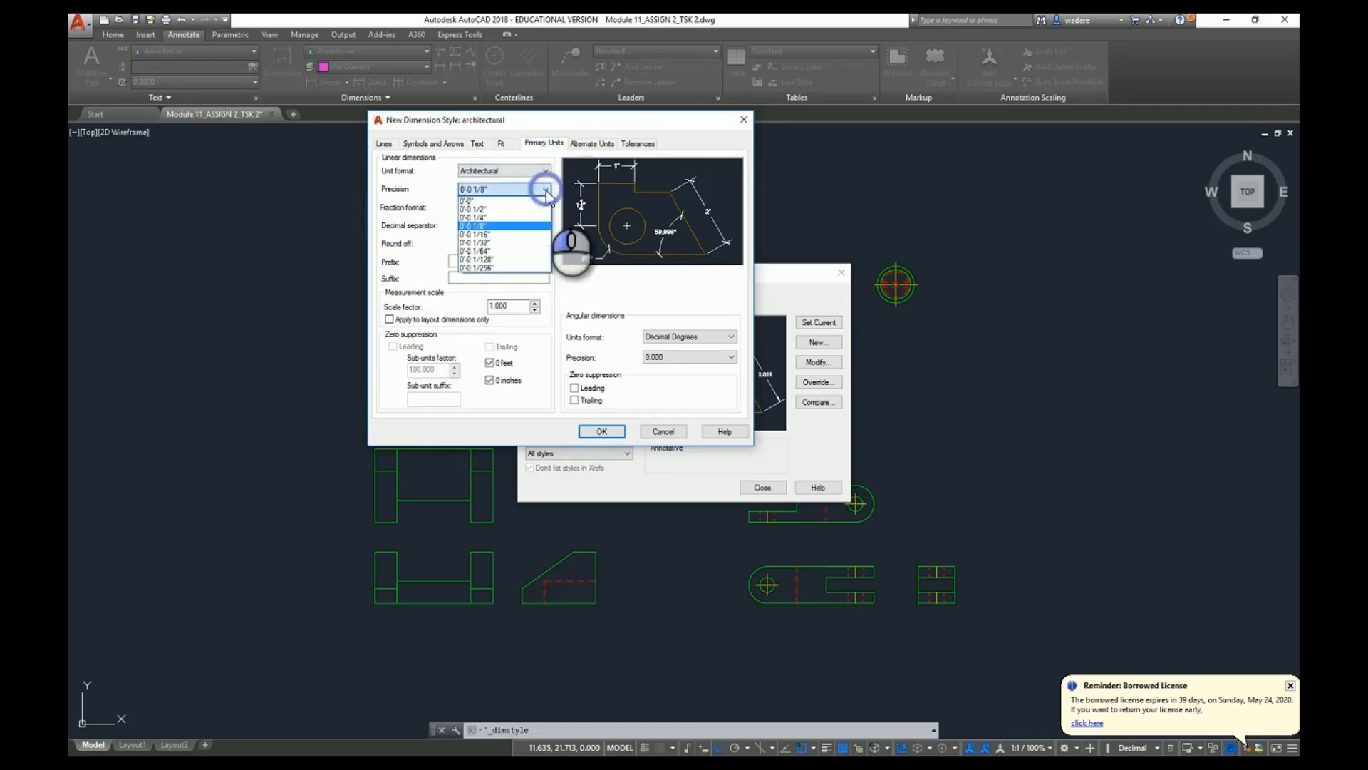
click(505, 235)
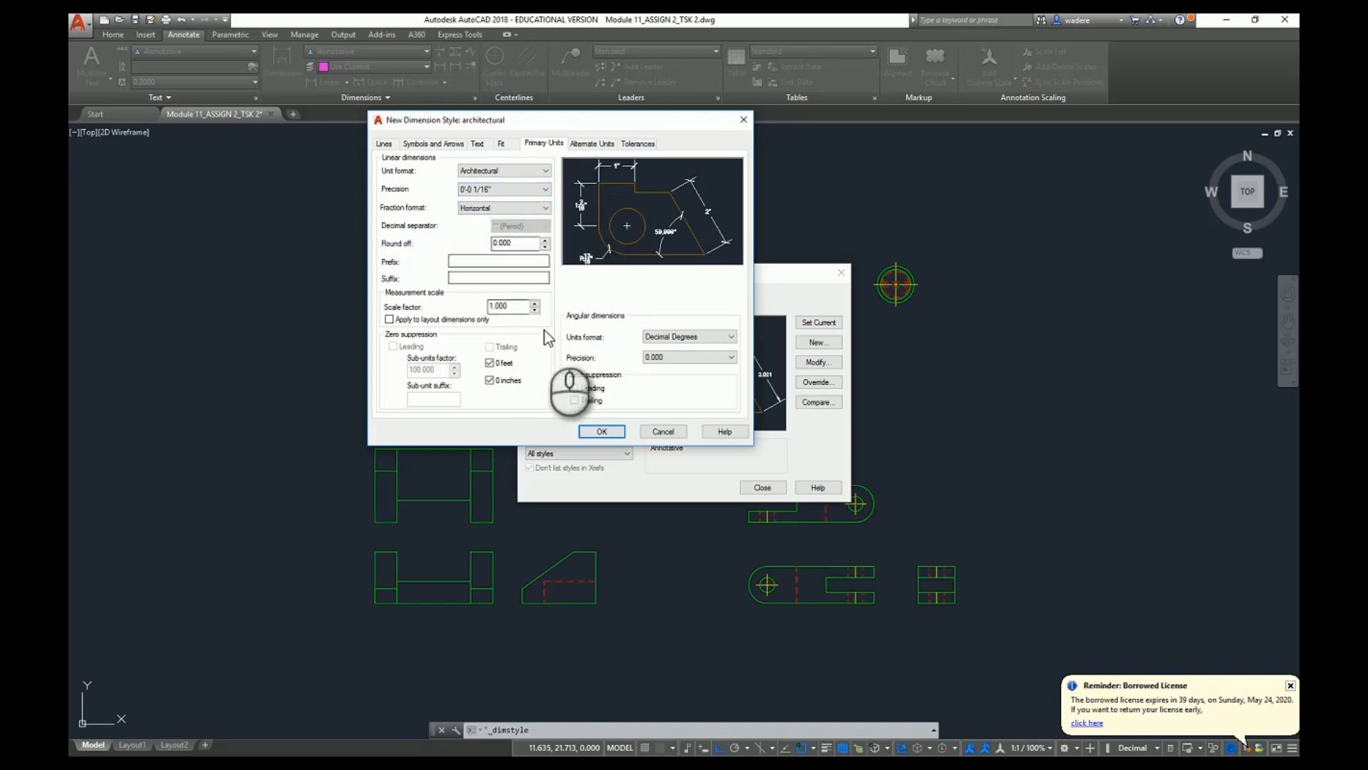
click(602, 431)
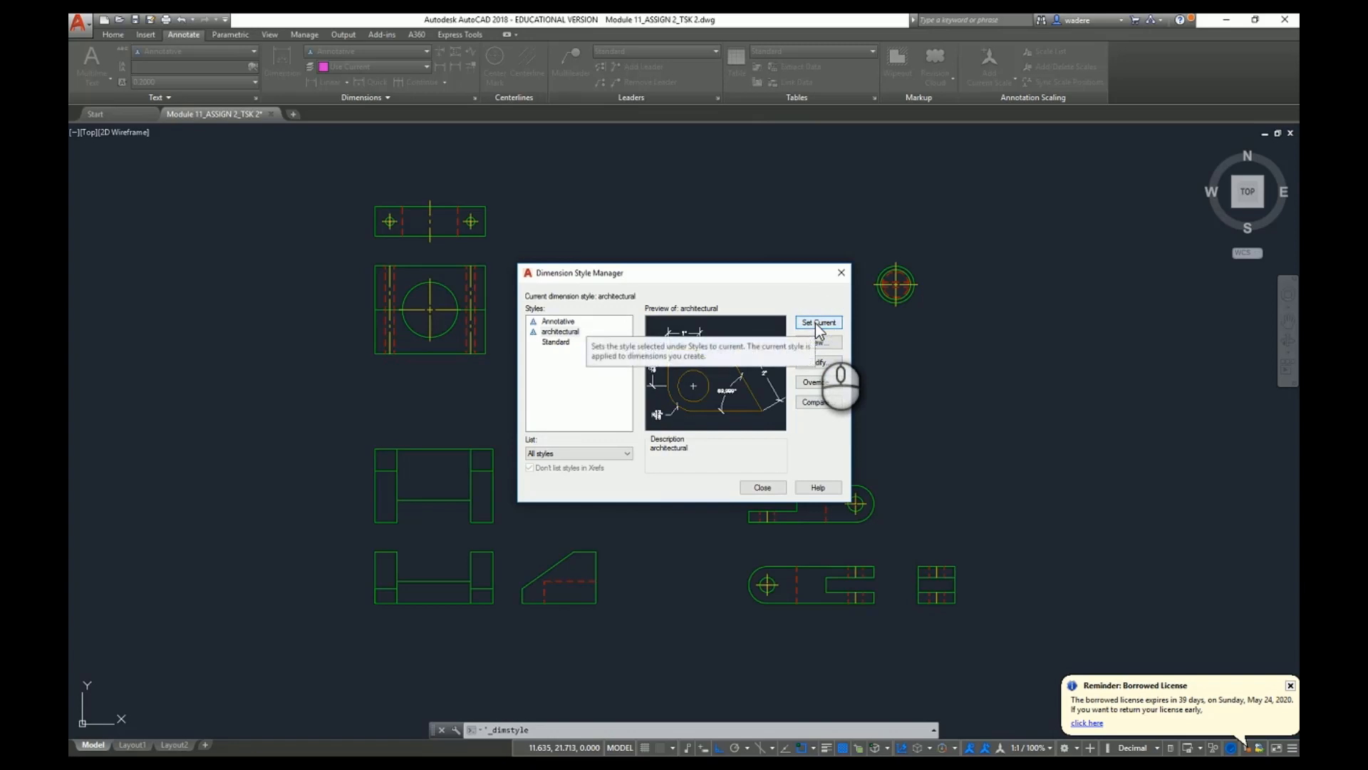
Step: Make the Annotative dimension style current again and close the Dimension Style Manager
click(560, 332)
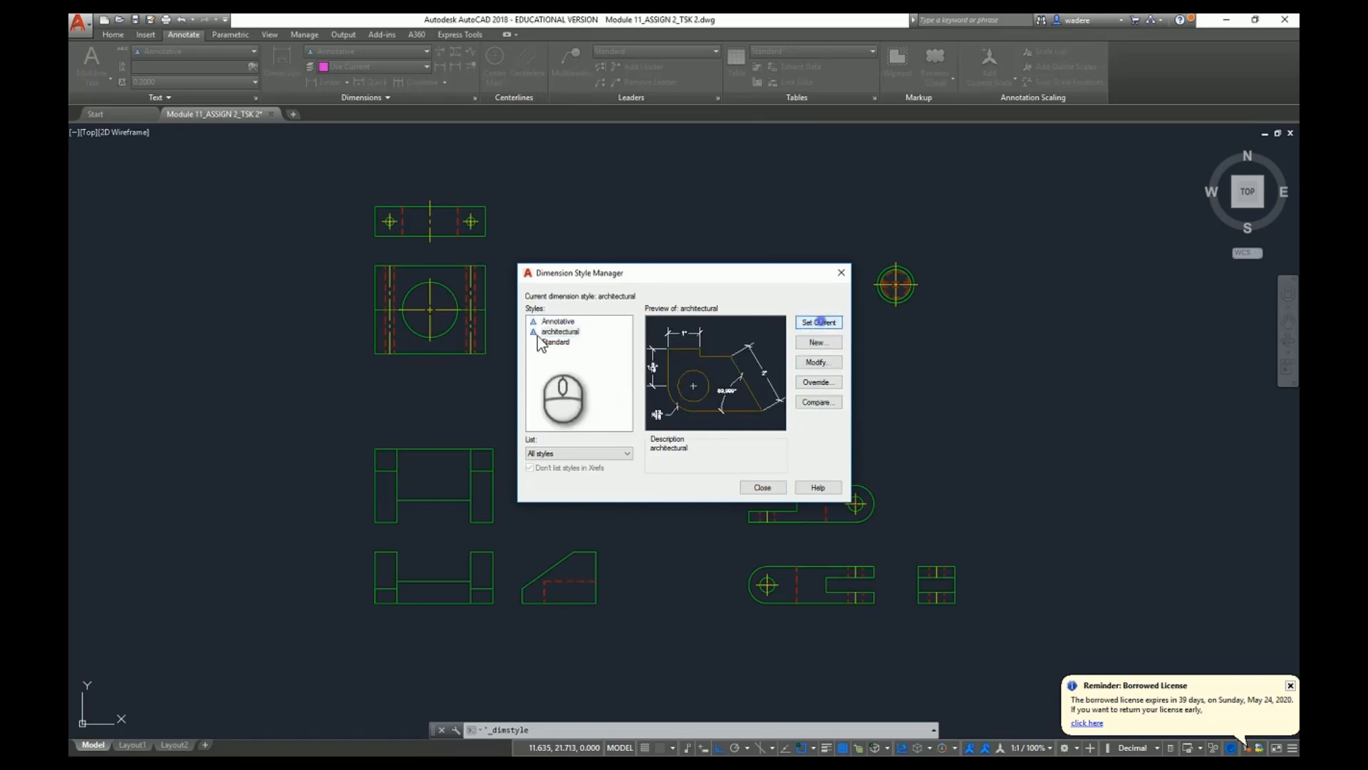
click(557, 320)
click(818, 322)
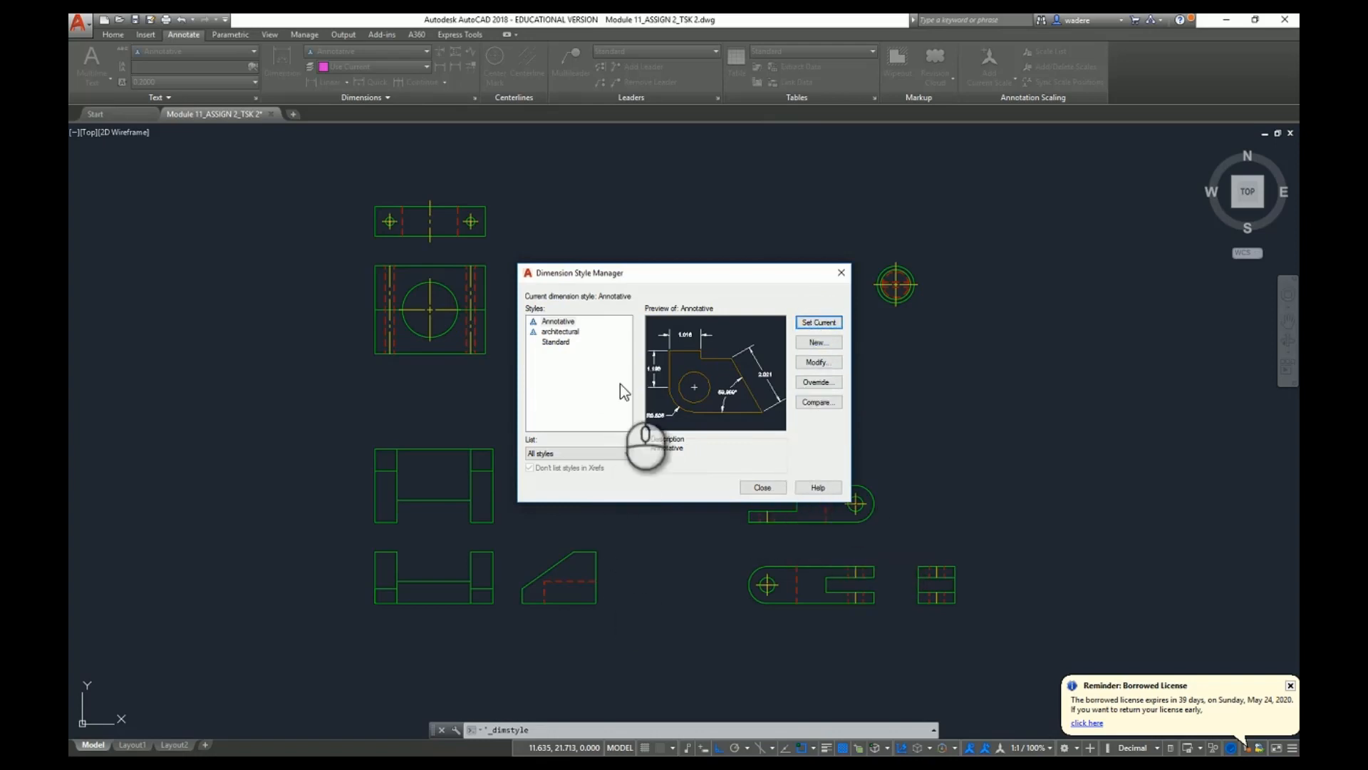
click(548, 321)
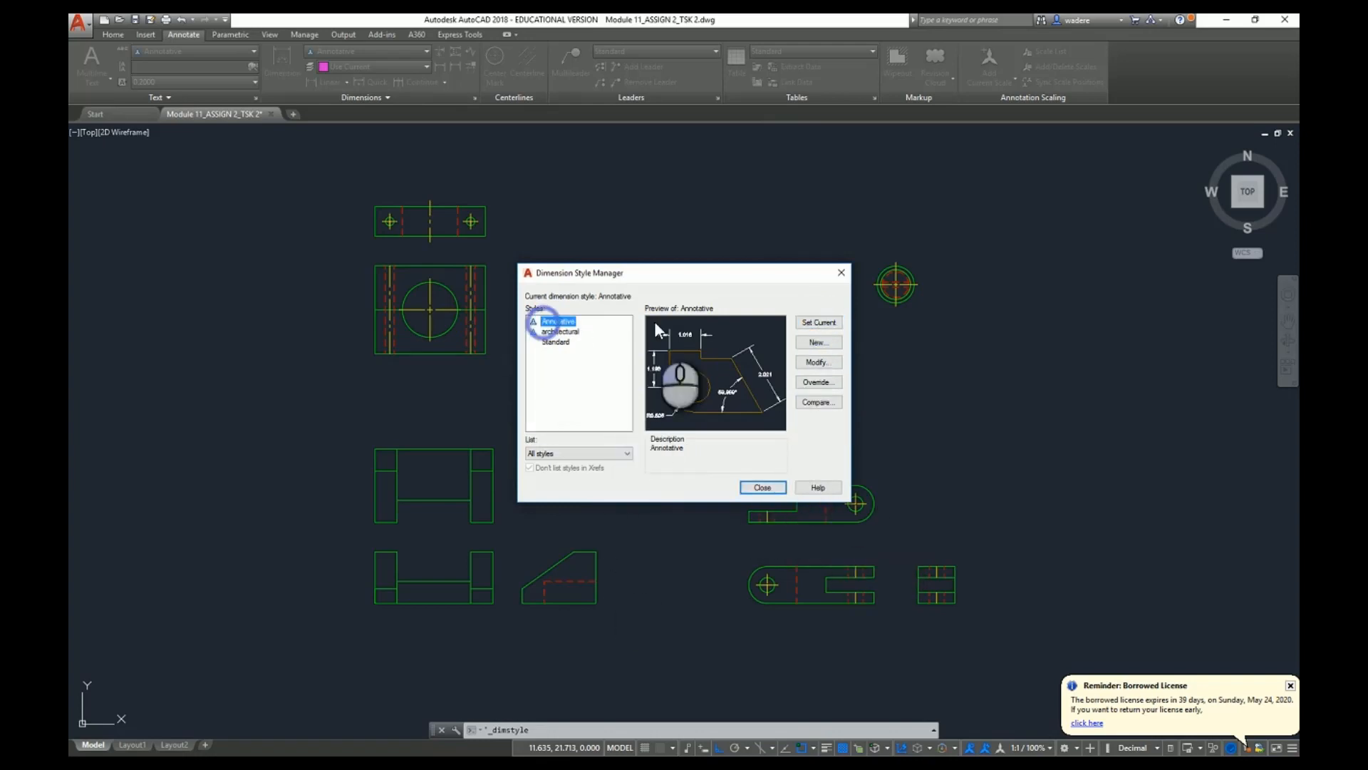
click(819, 322)
click(762, 487)
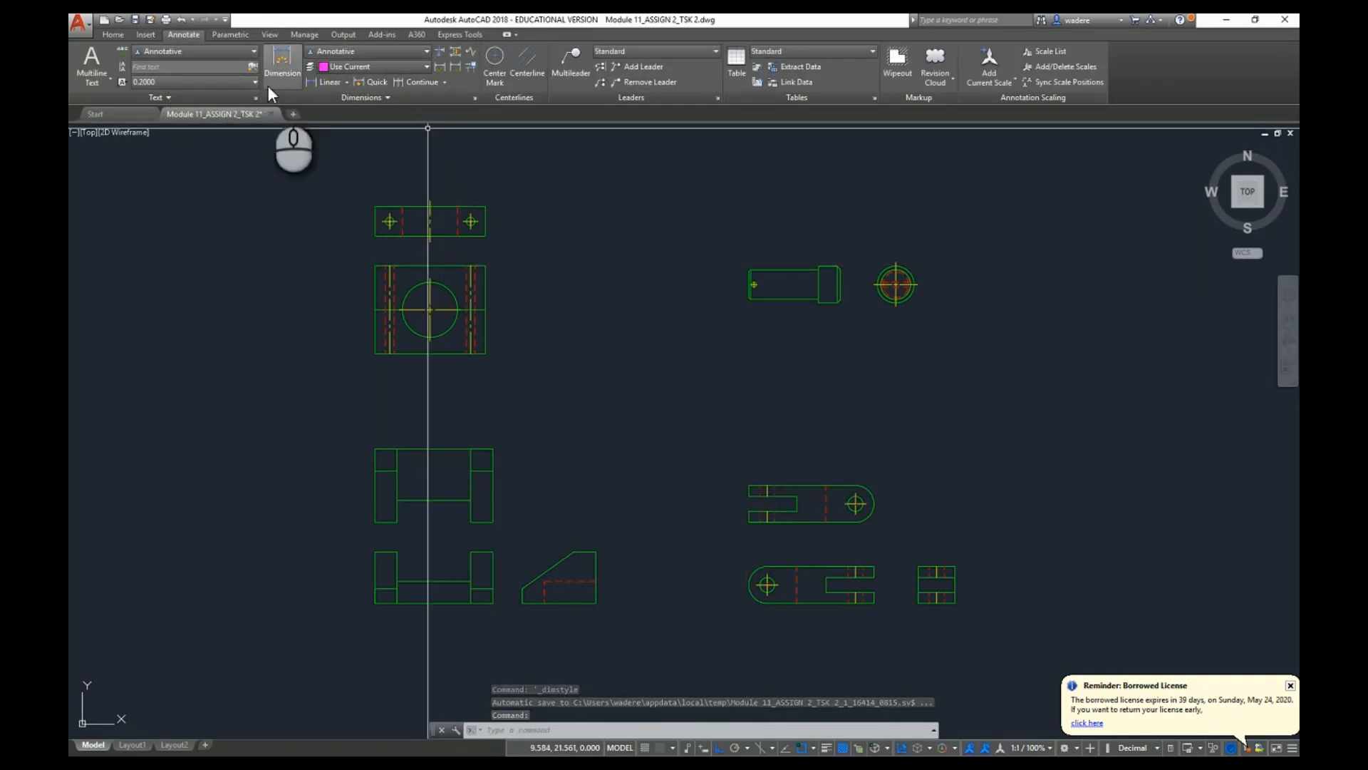
click(113, 34)
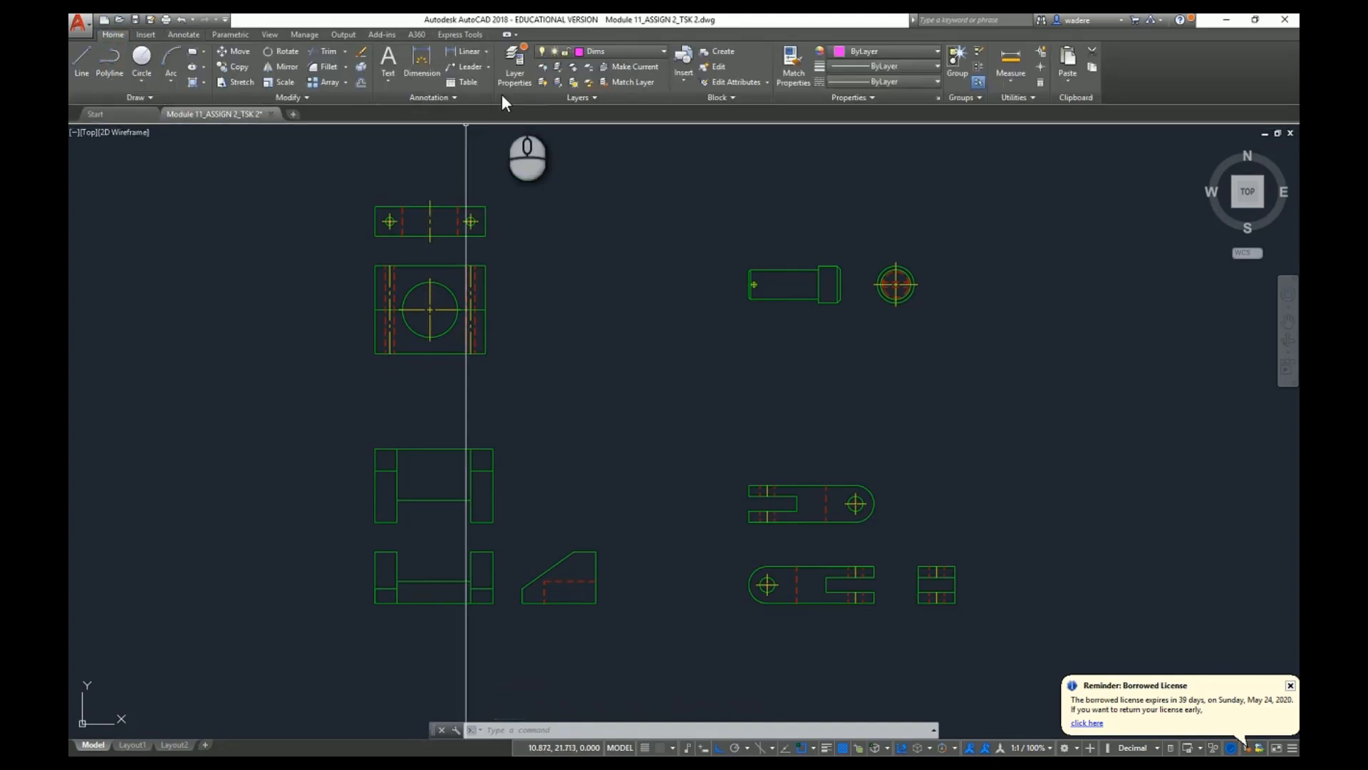
click(178, 36)
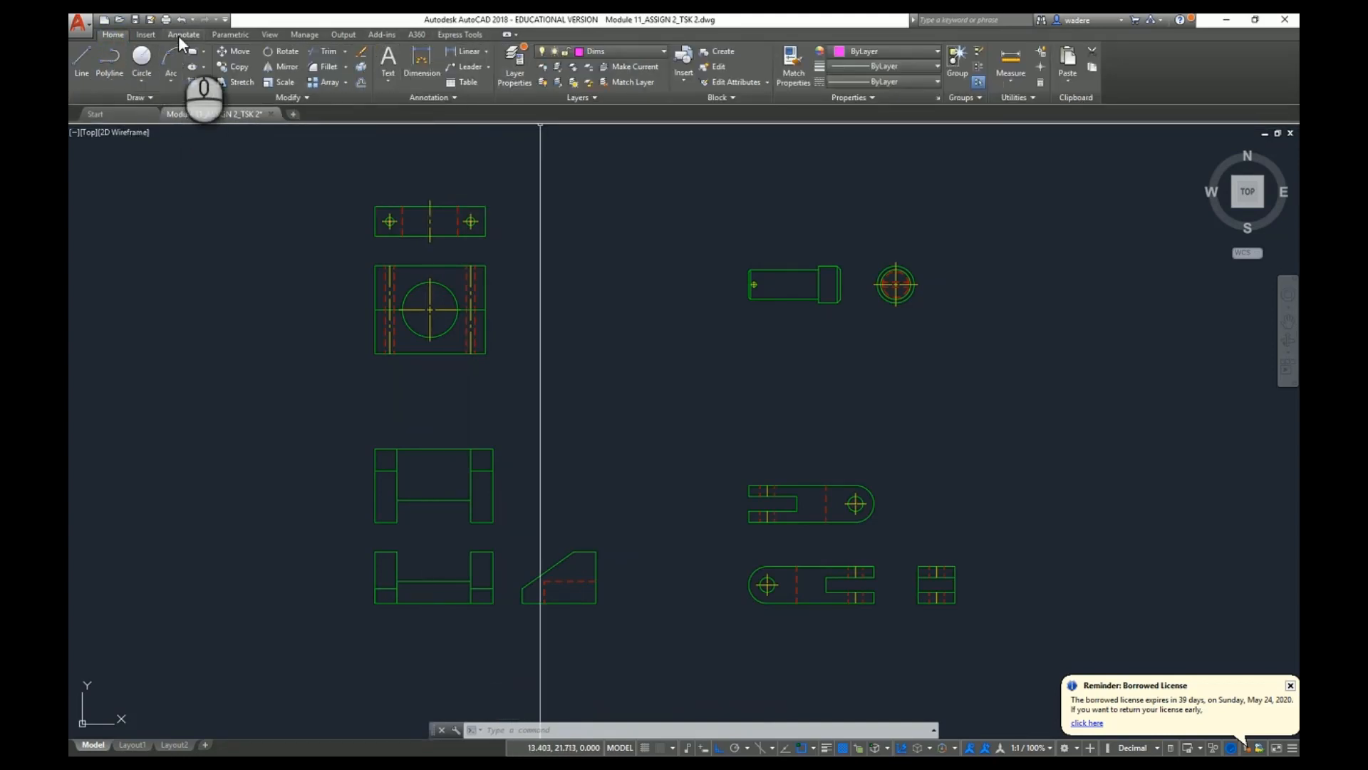